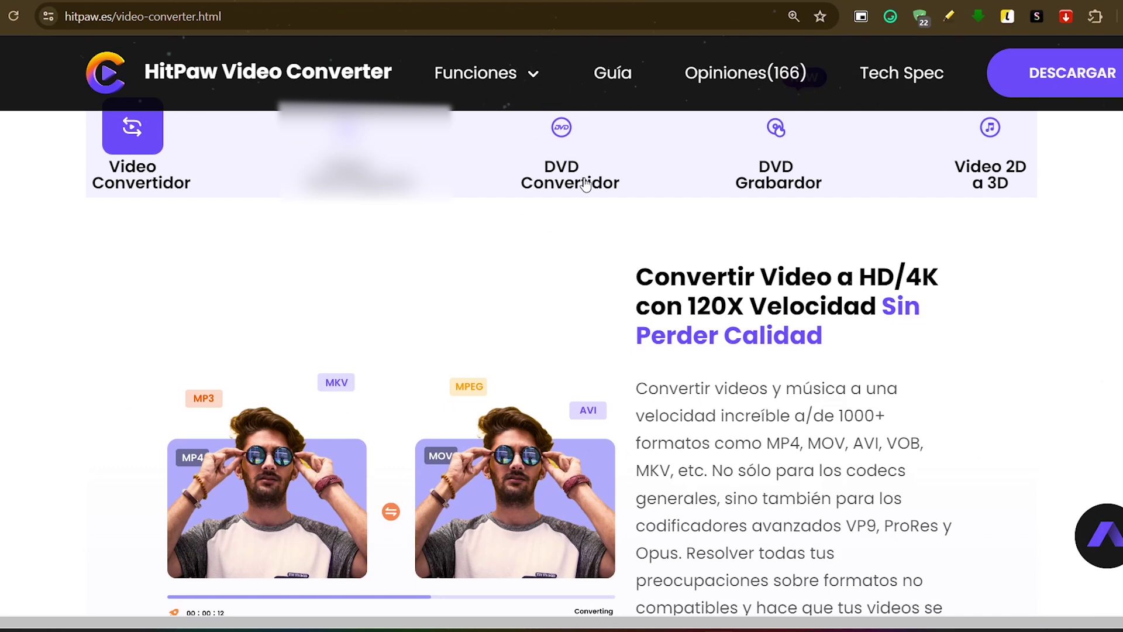
Step: Launch HitPaw Video Converter and add the "How to use Live Captions on your Copilot+ PC" MP4 video for conversion
key(super+d)
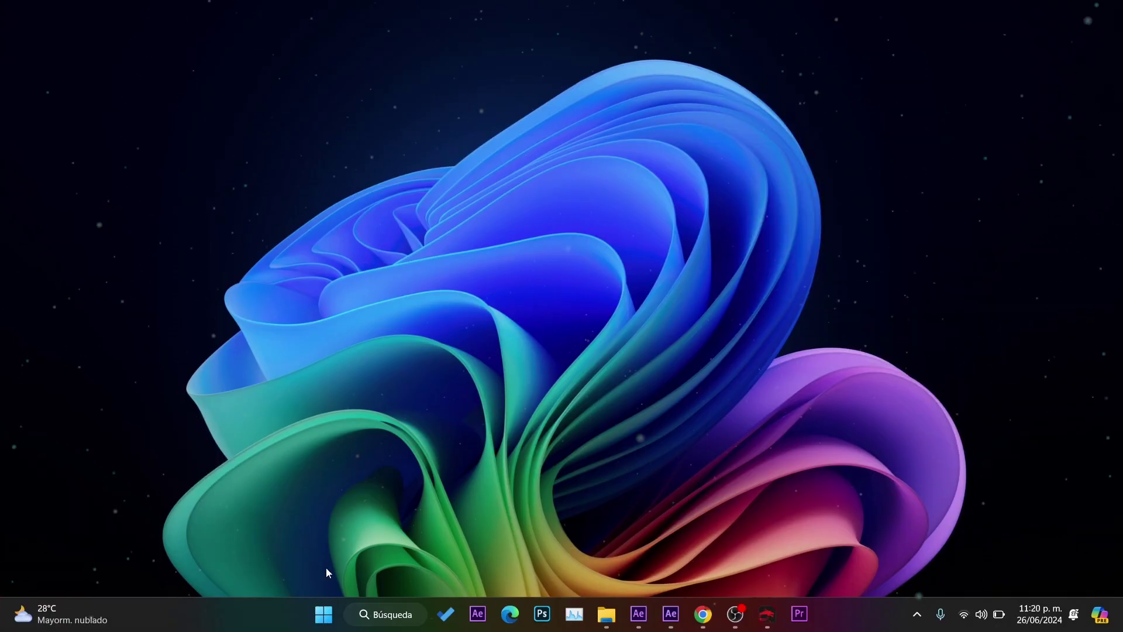
click(378, 615)
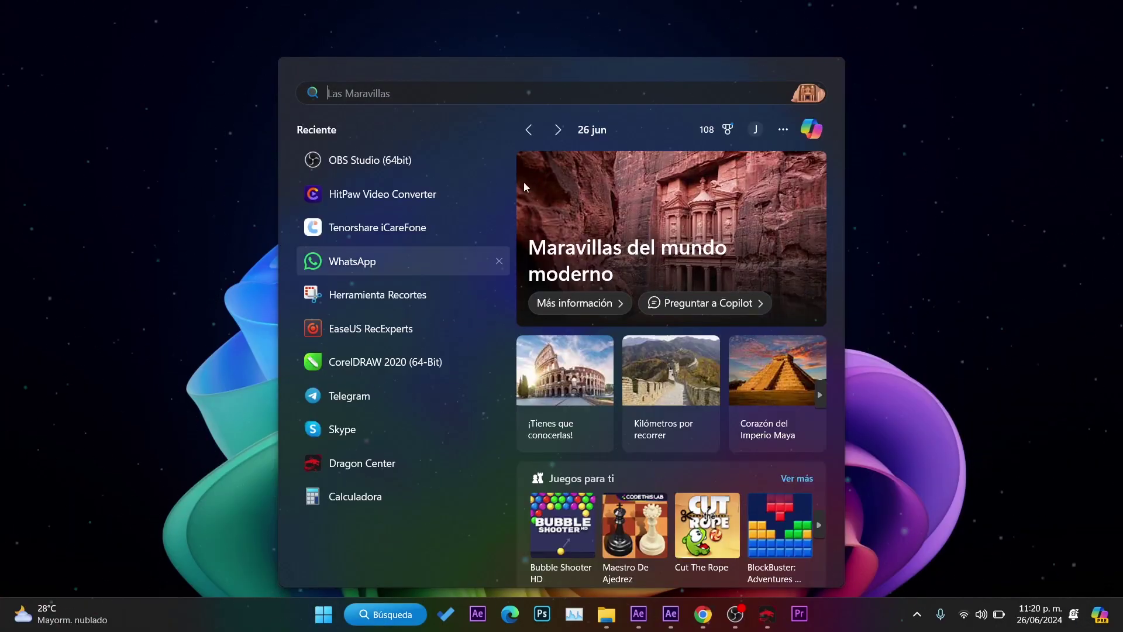
click(400, 196)
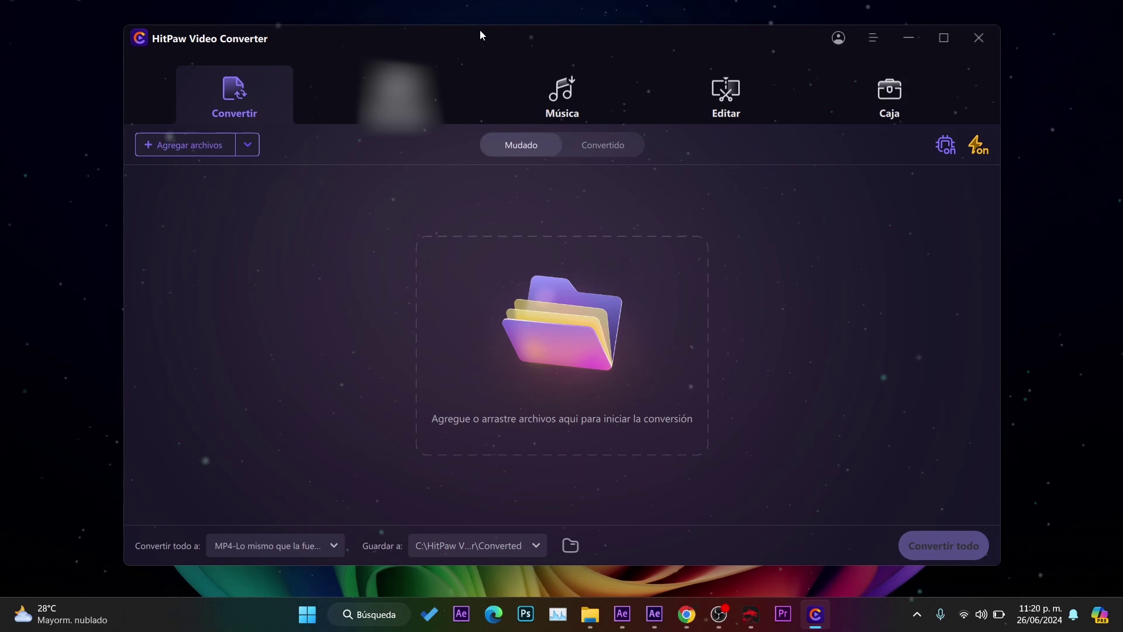
click(178, 146)
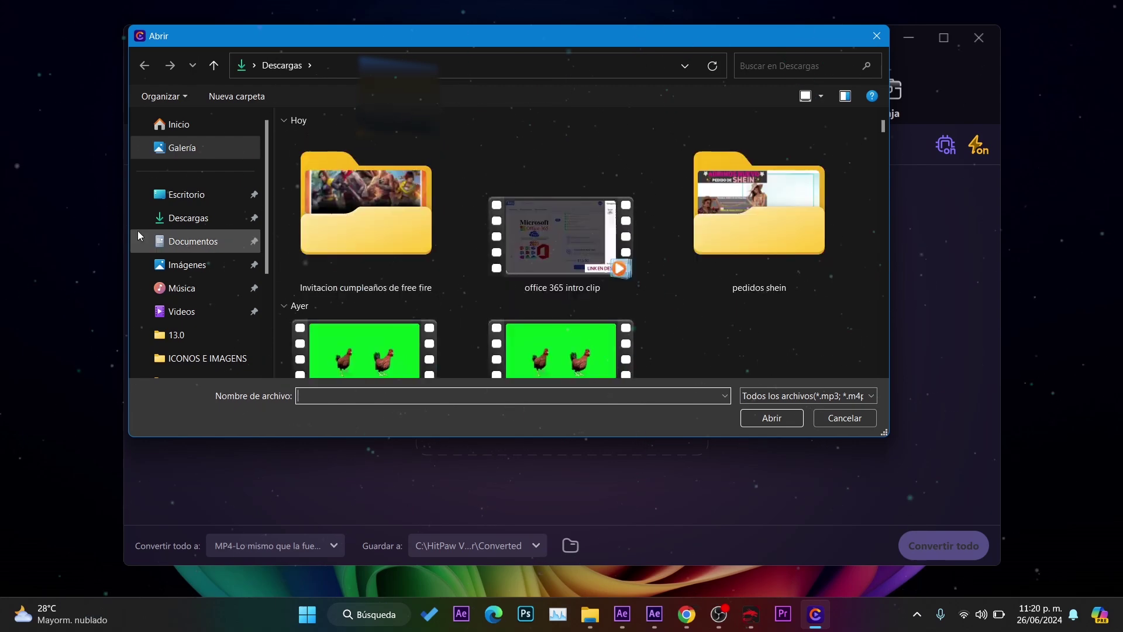
scroll(489, 253, down, 10)
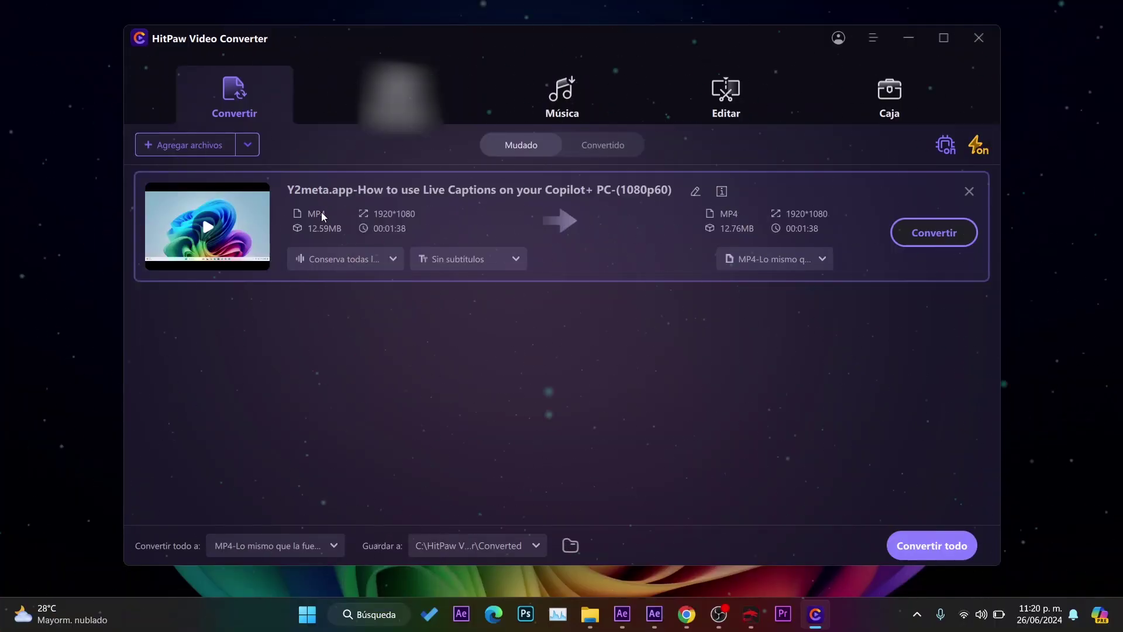
Step: Examine the clip's audio track and subtitle options and the available output video formats, including MOV, MKV, M4V and 3GP
click(360, 260)
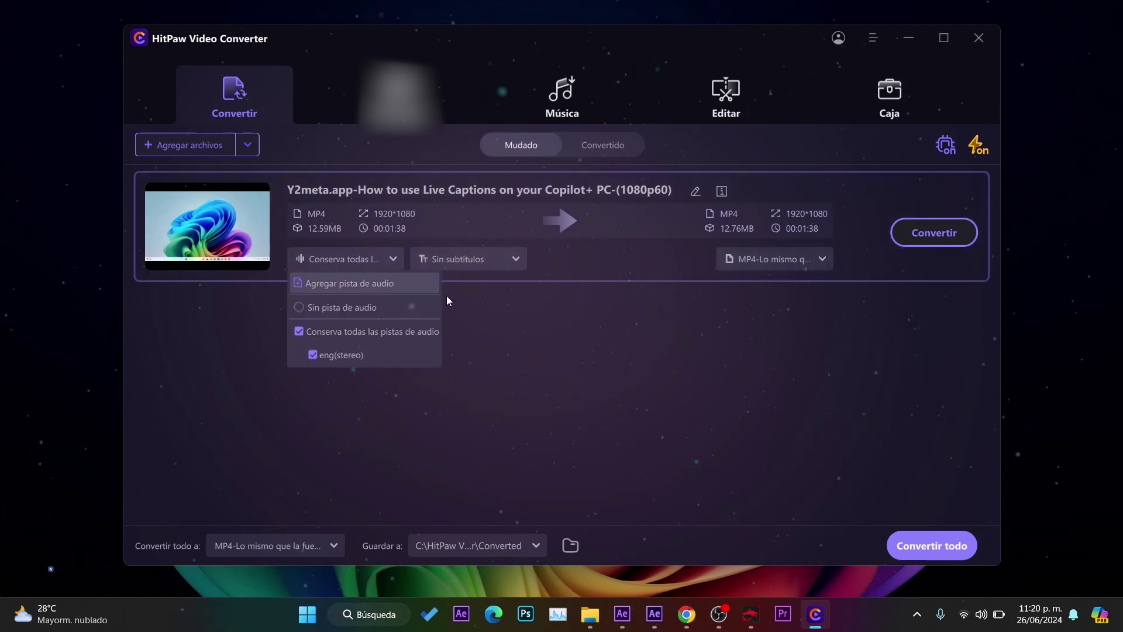
click(517, 265)
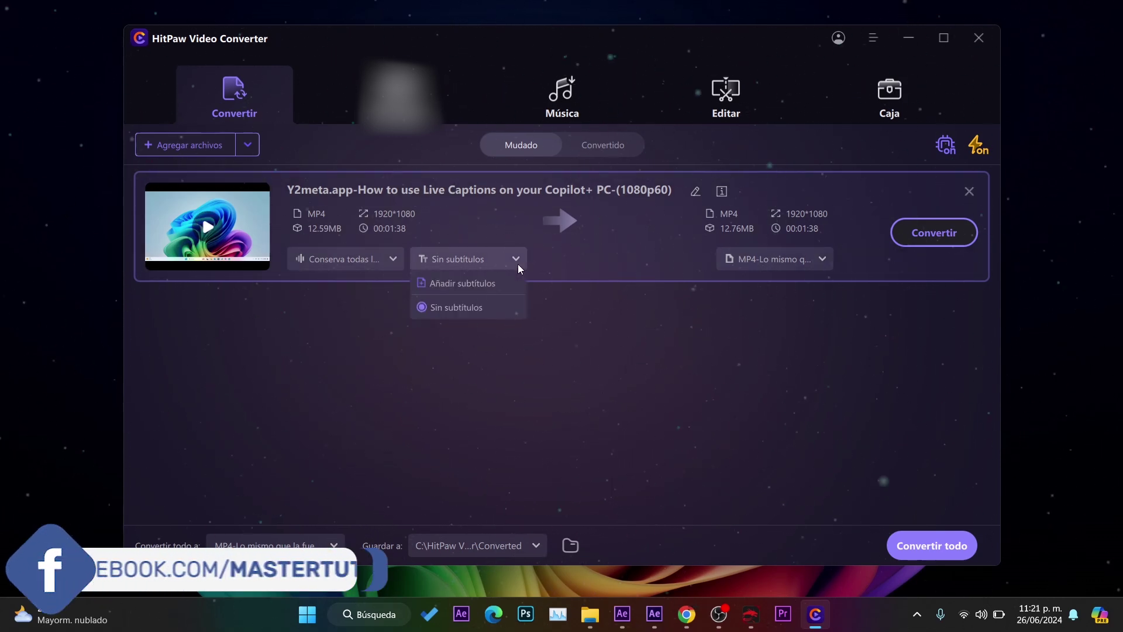
click(775, 263)
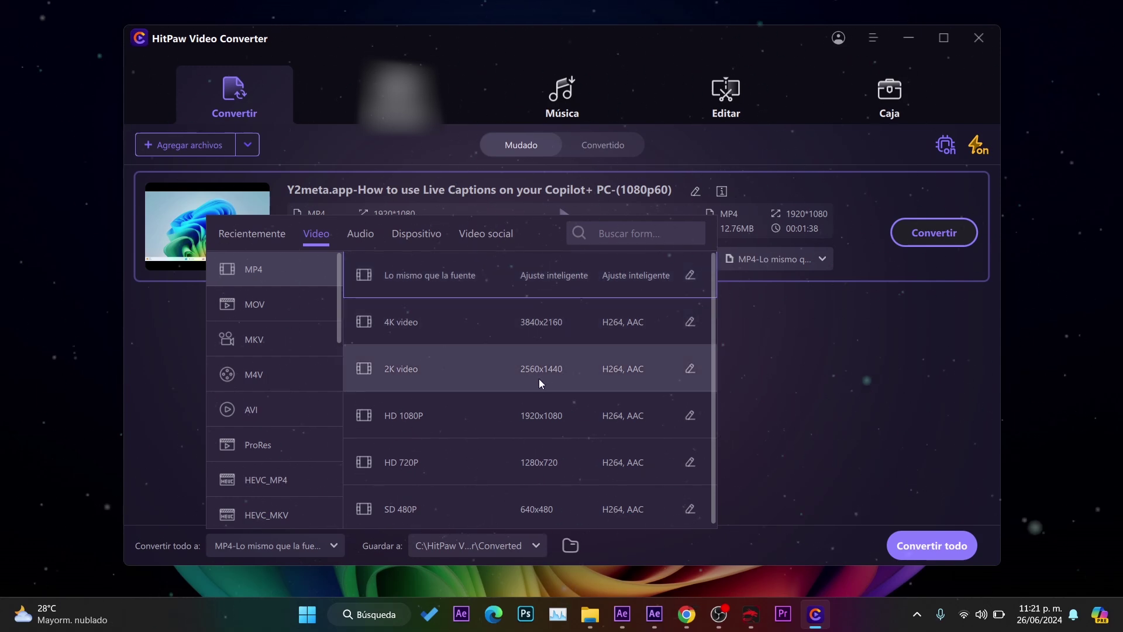
scroll(466, 427, down, 1)
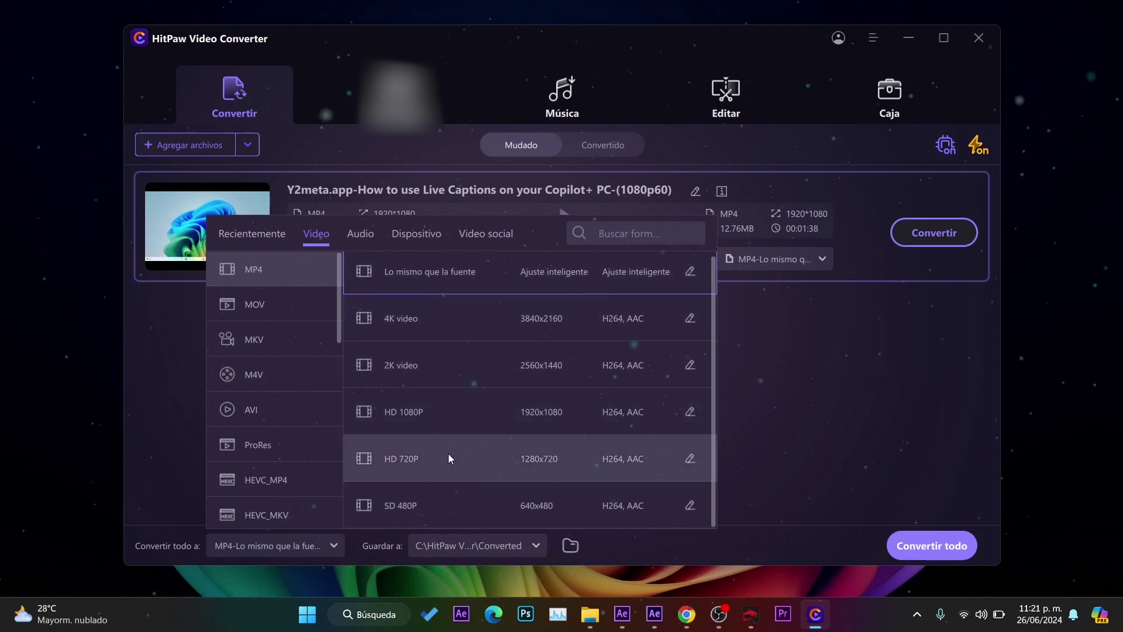
click(261, 307)
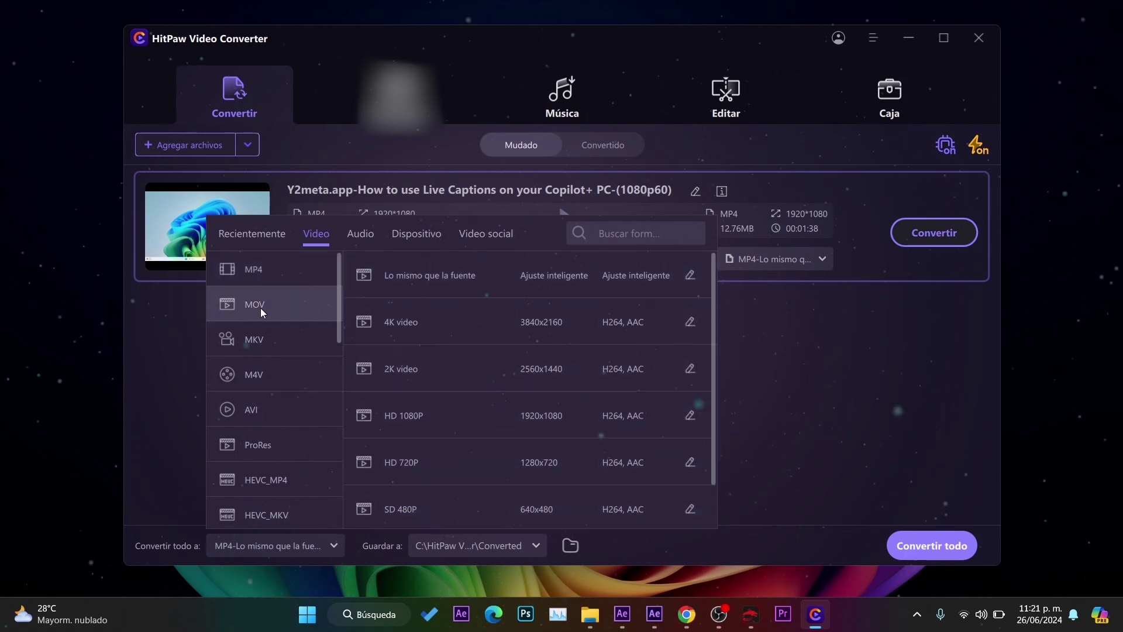
click(265, 339)
click(262, 377)
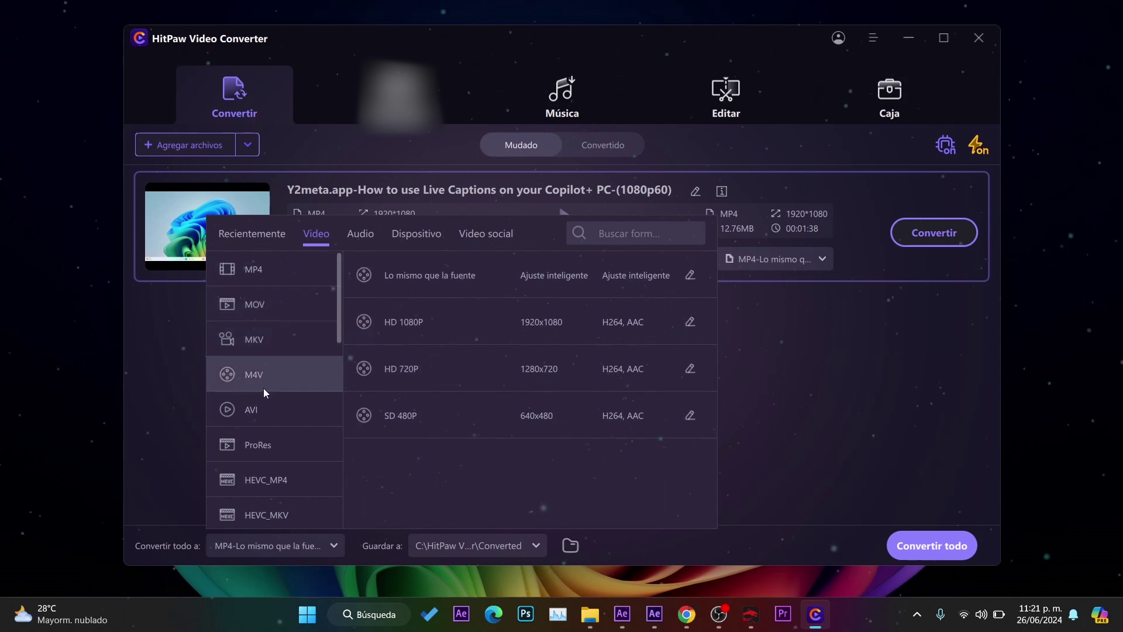
scroll(266, 378, down, 5)
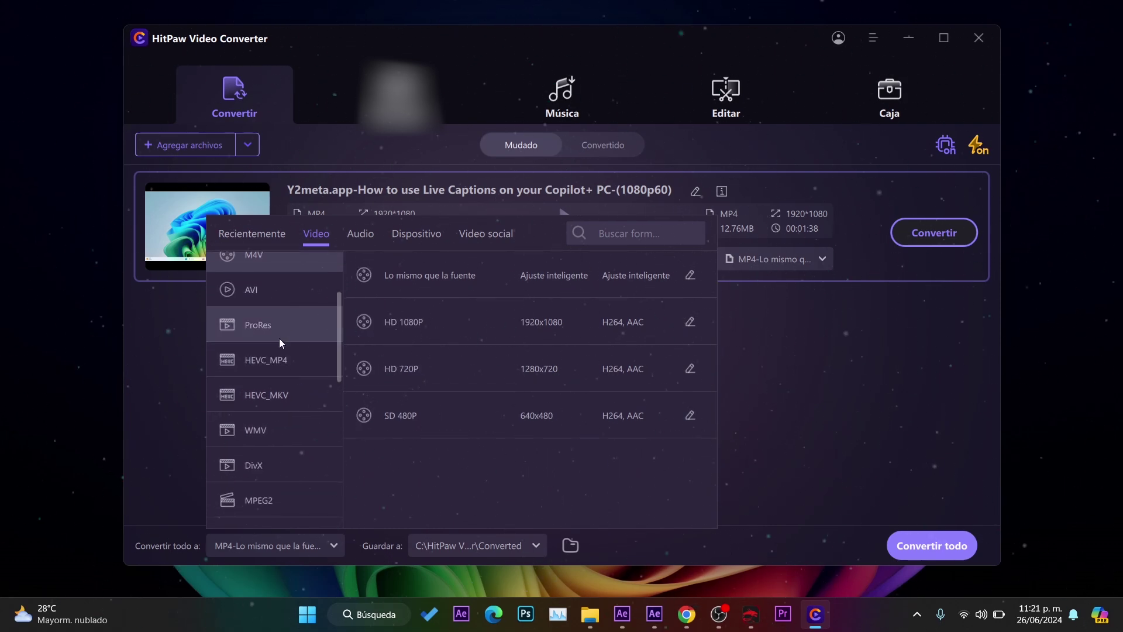
scroll(279, 363, down, 3)
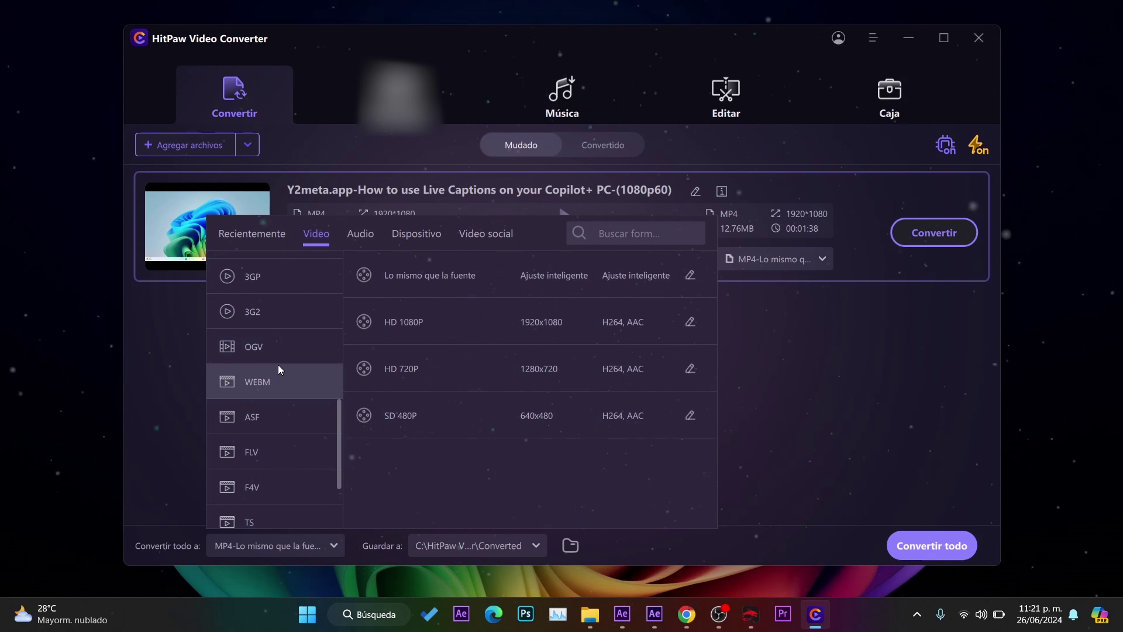
click(269, 279)
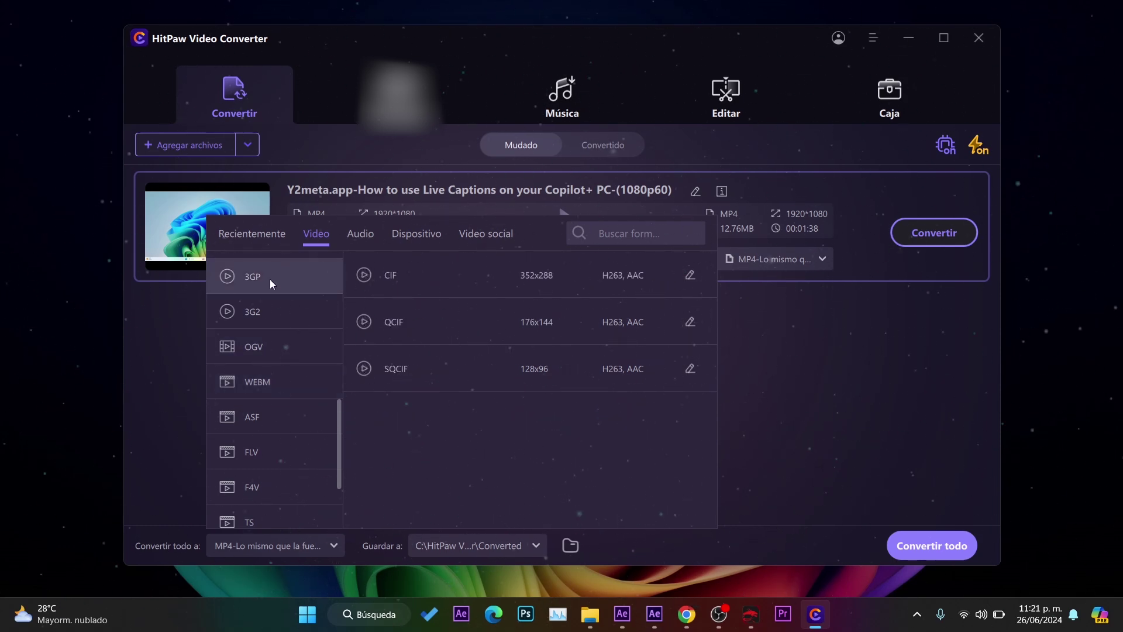
scroll(286, 333, down, 3)
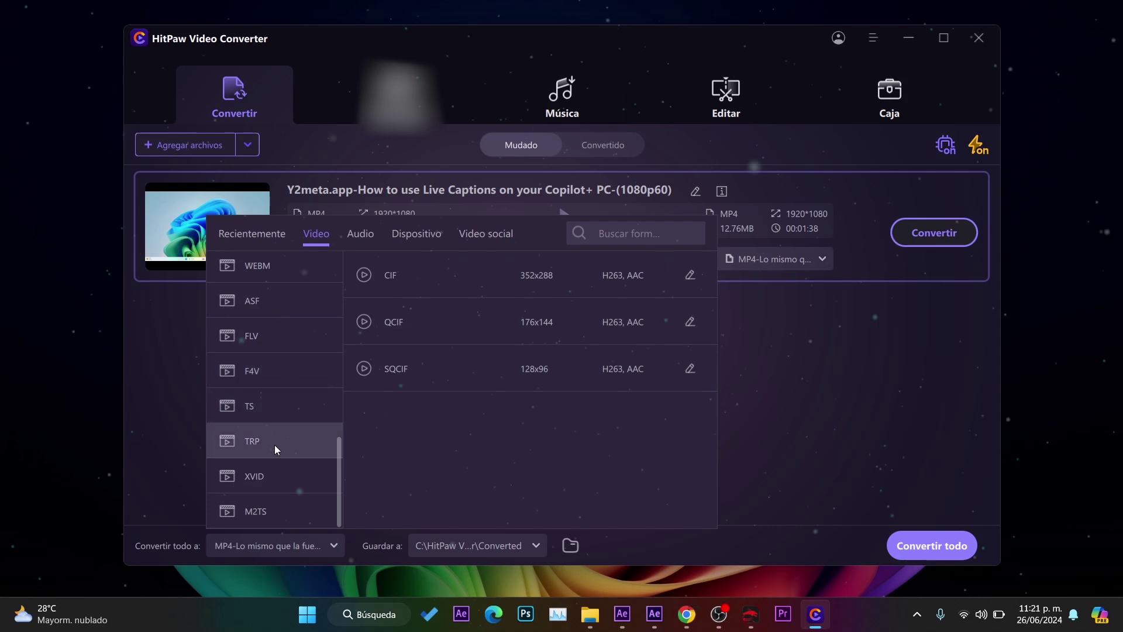
scroll(273, 471, up, 6)
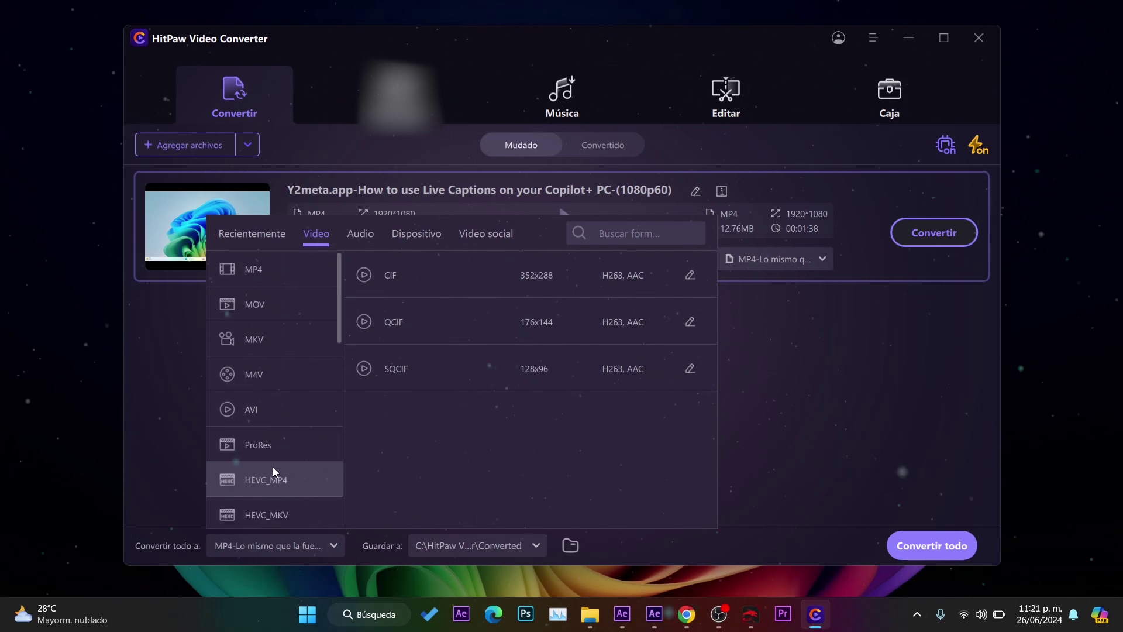
Step: Set the clip's output format to MP4 with the 4K video preset at 3840x2160
click(261, 284)
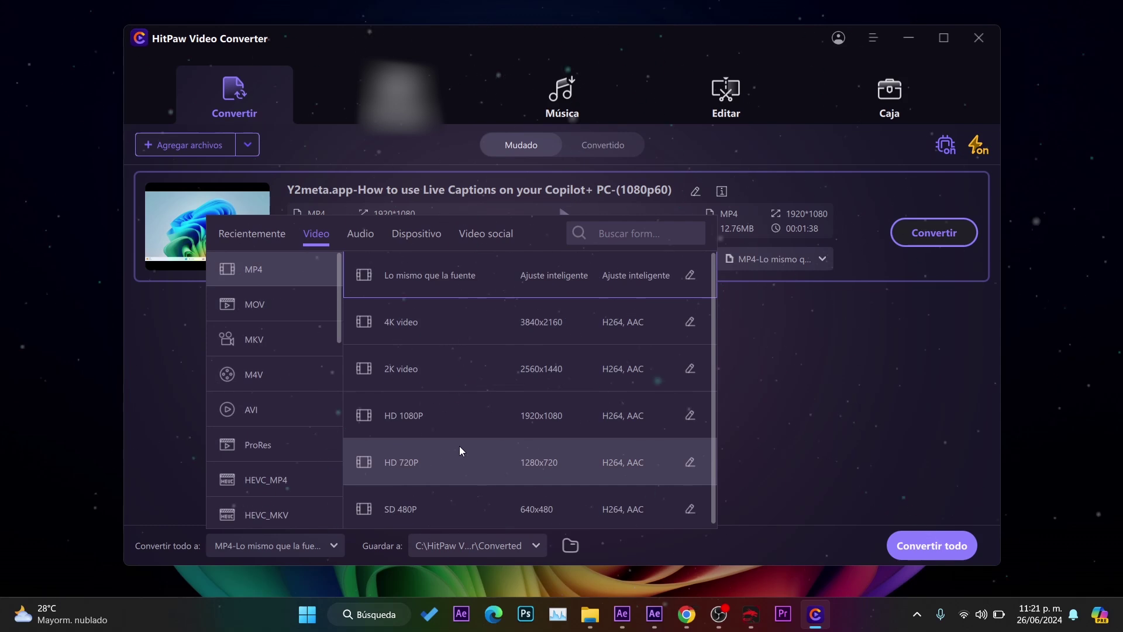
click(486, 335)
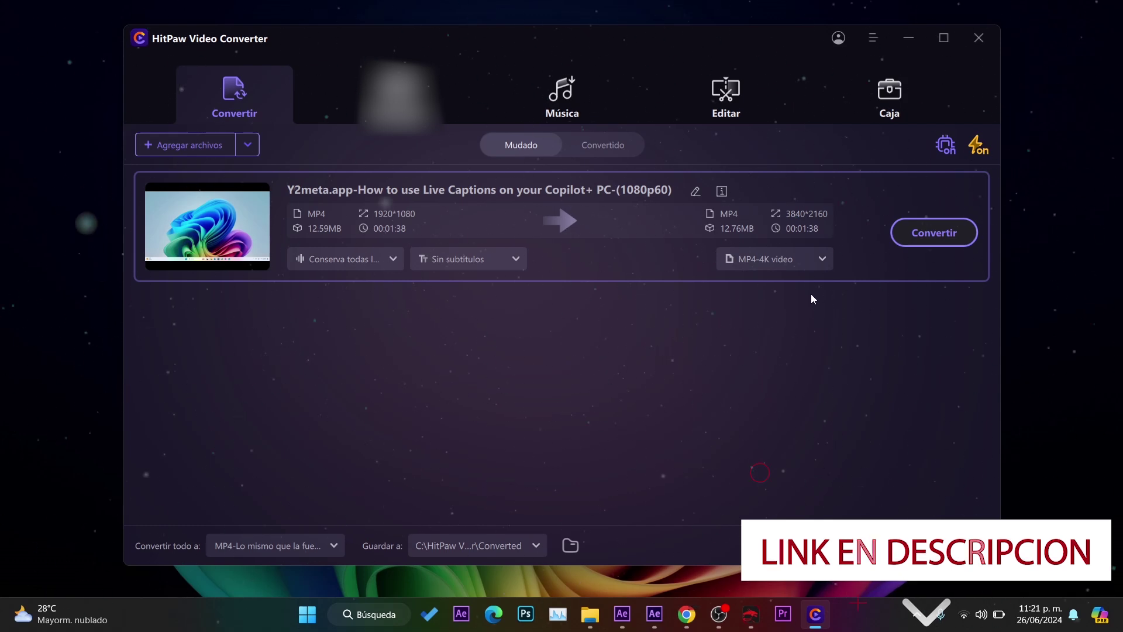
Step: Turn lossless high-speed conversion off and enable it again
click(983, 151)
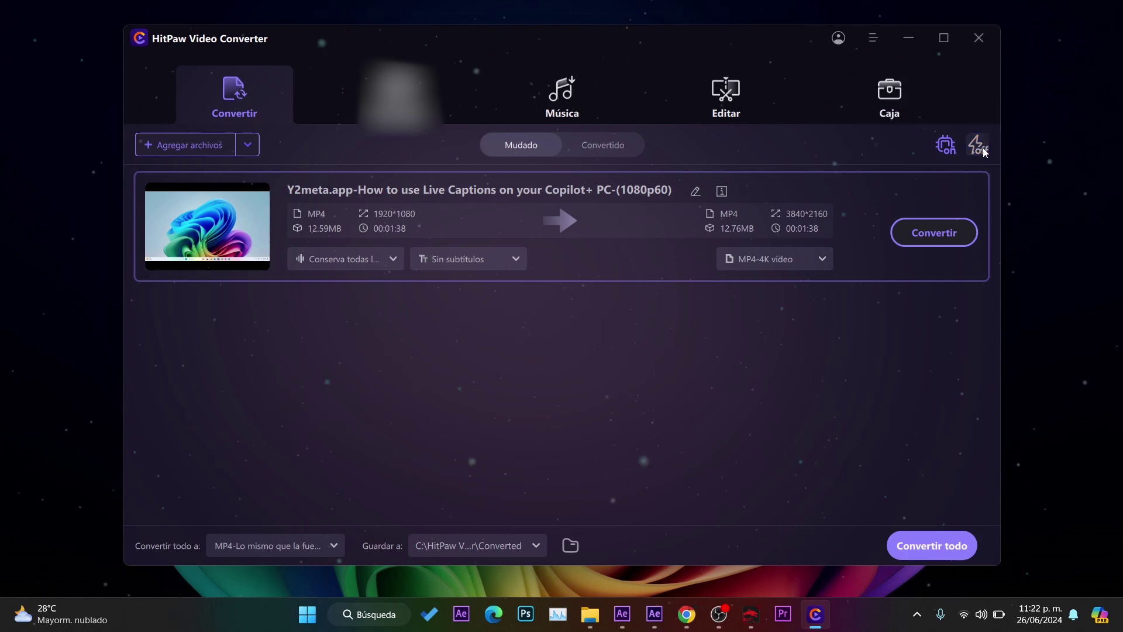
click(983, 151)
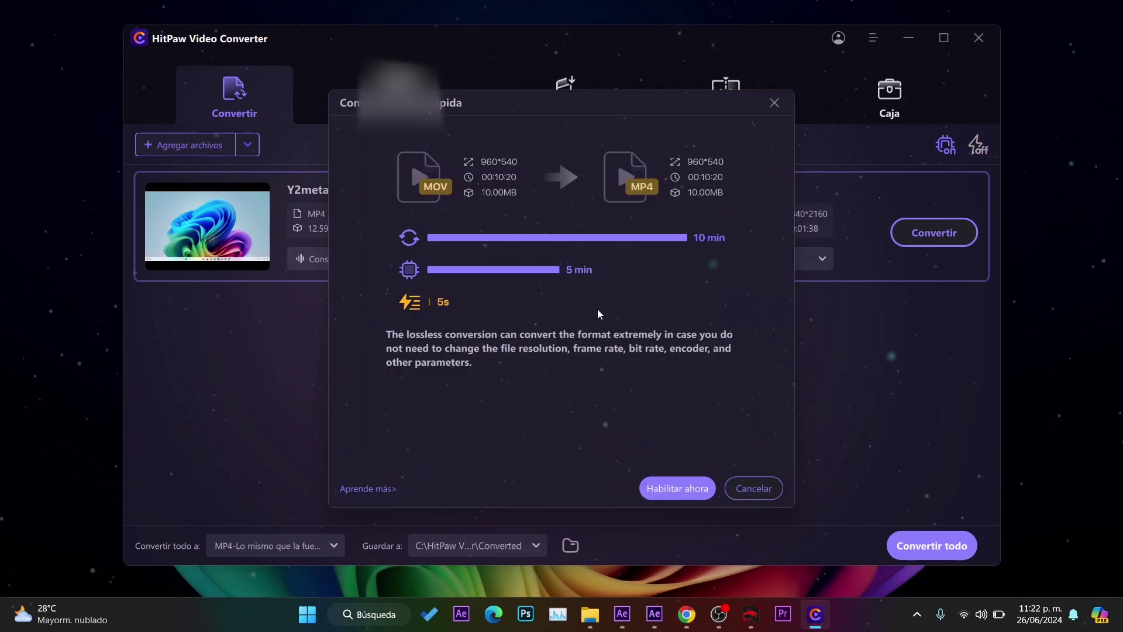
click(661, 487)
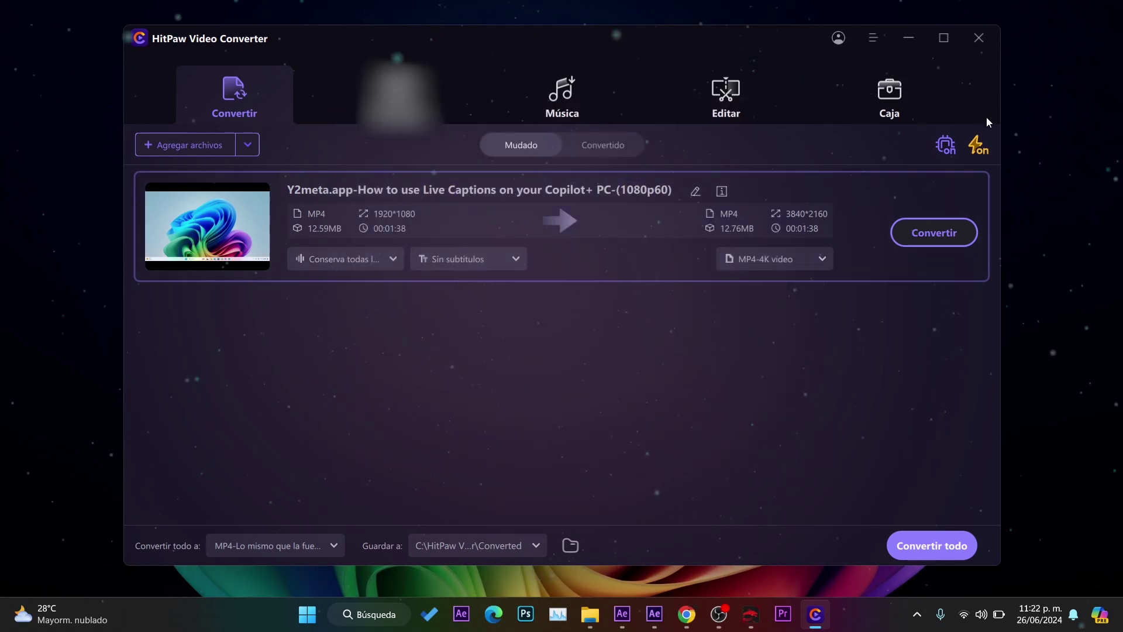
Step: Enable hardware acceleration using the NVIDIA GeForce GTX 1070 with Max-Q Design
click(945, 145)
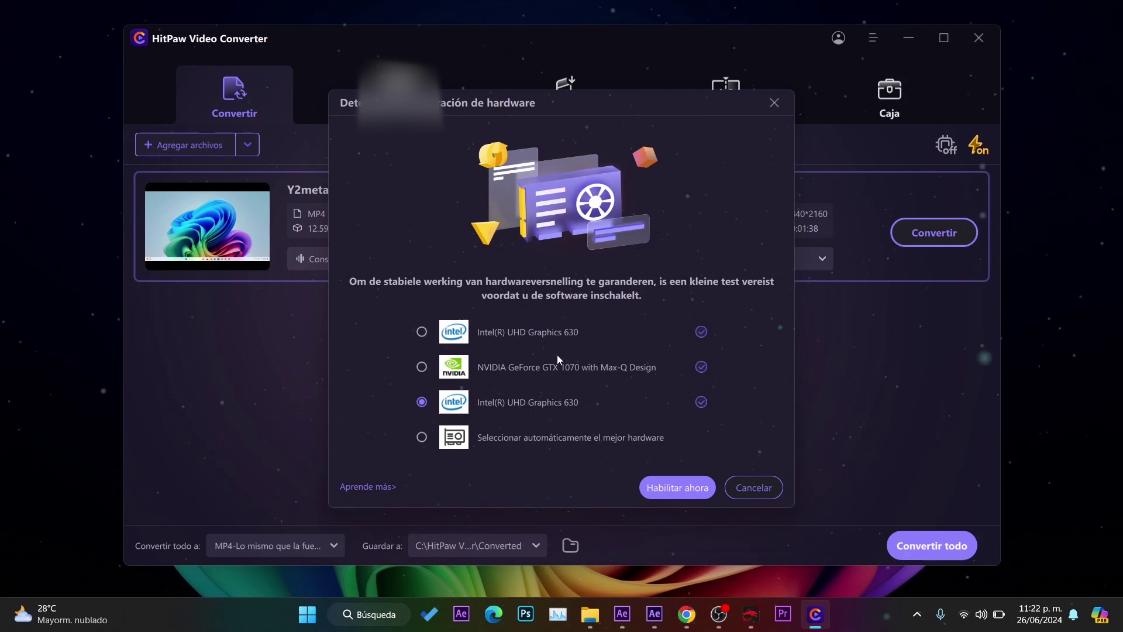
click(563, 373)
click(675, 489)
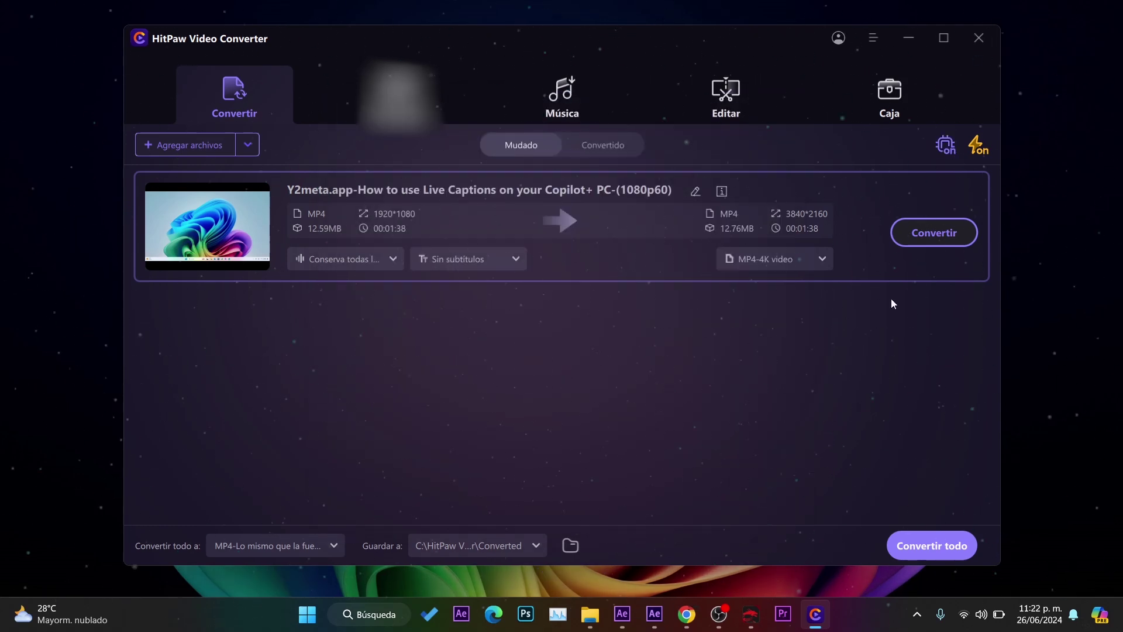
Step: Convert the Live Captions clip and open the finished video from its output folder
click(933, 244)
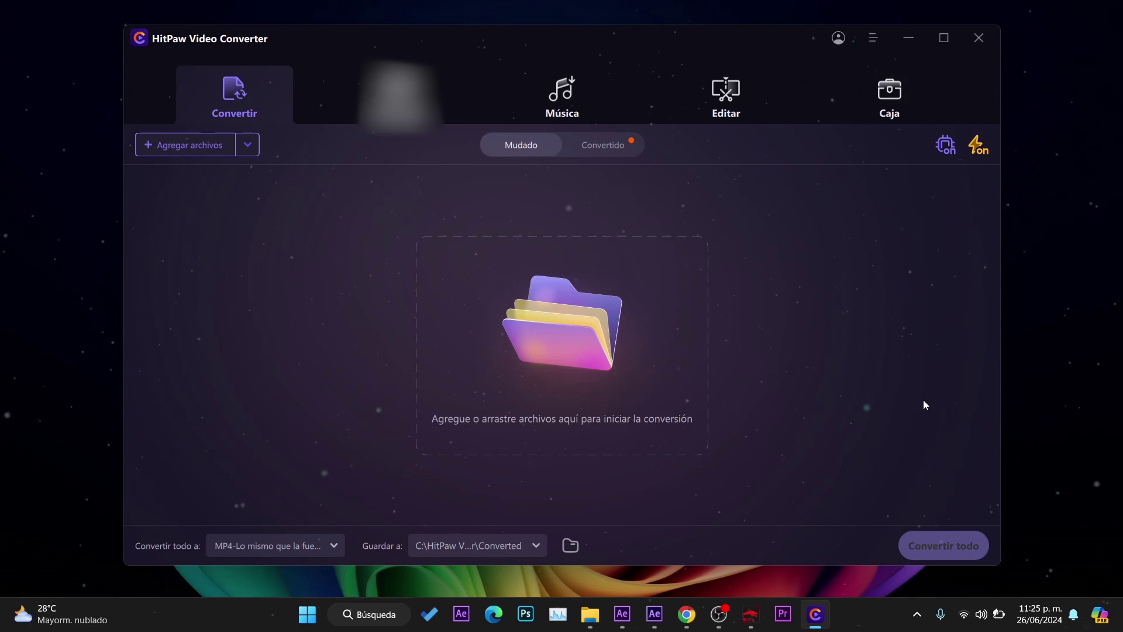
click(597, 136)
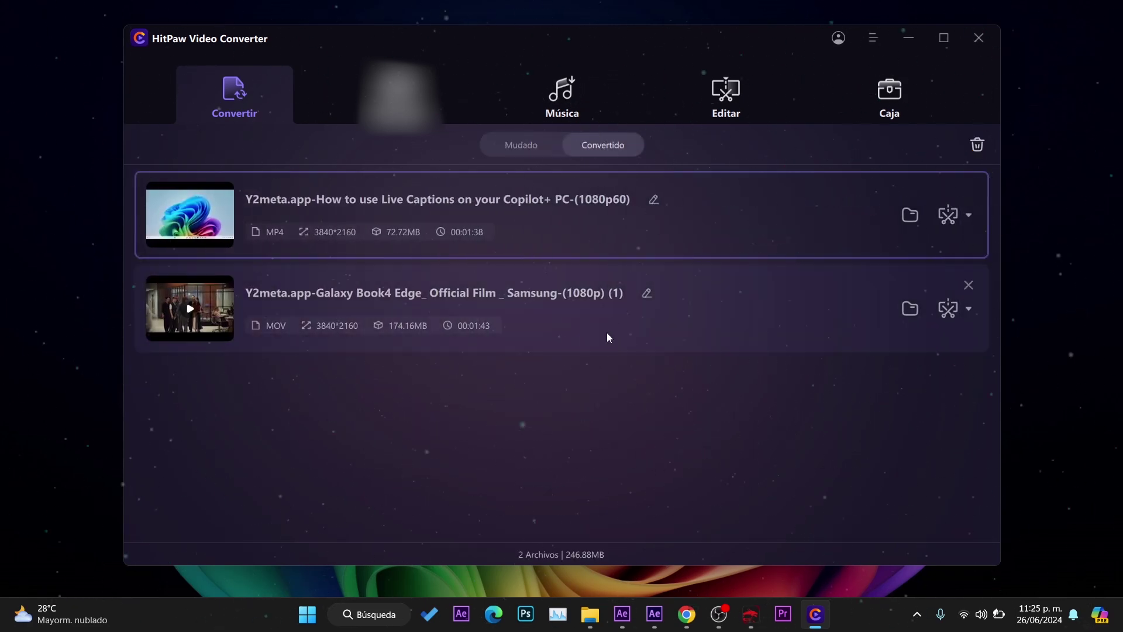
click(917, 216)
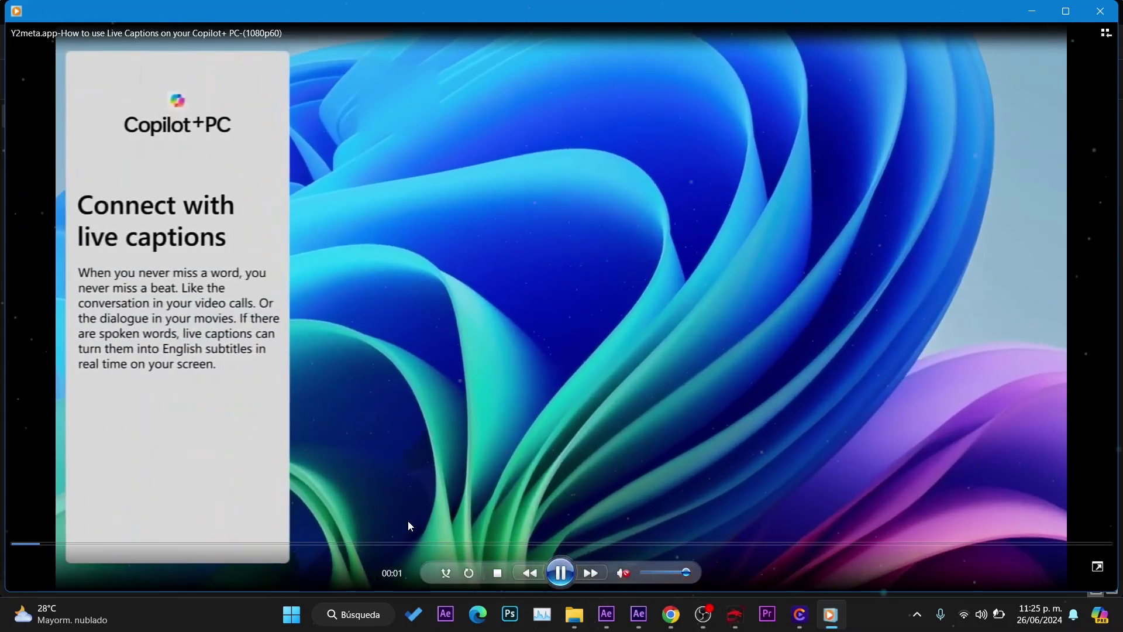
Step: Check the picture quality of the converted video at several points, and close the player and the Converted folder
click(418, 544)
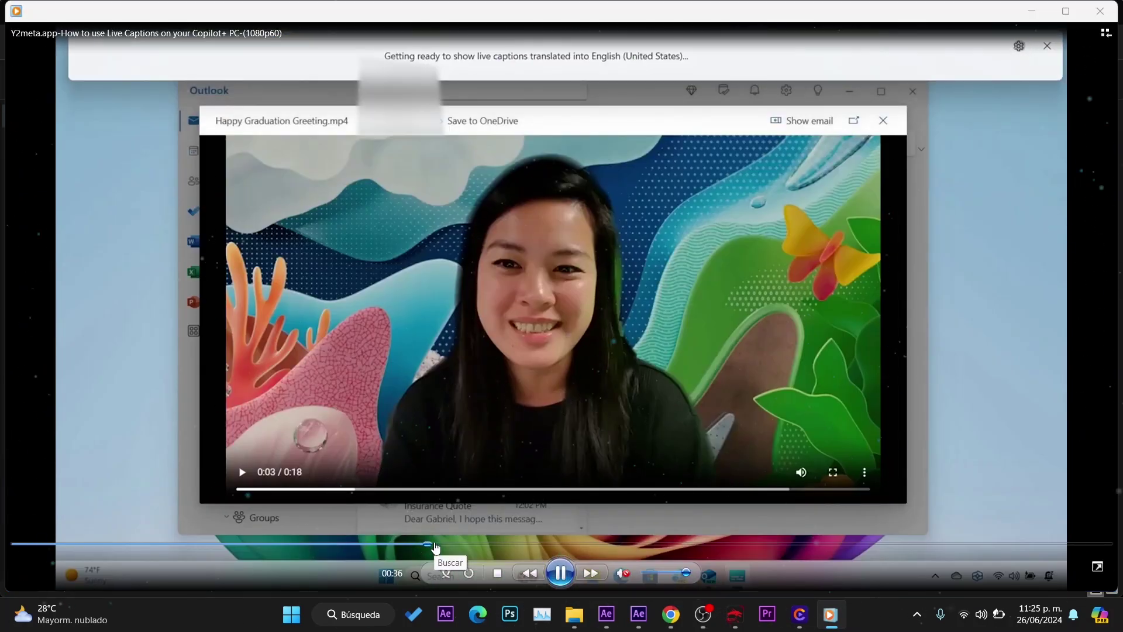
click(565, 544)
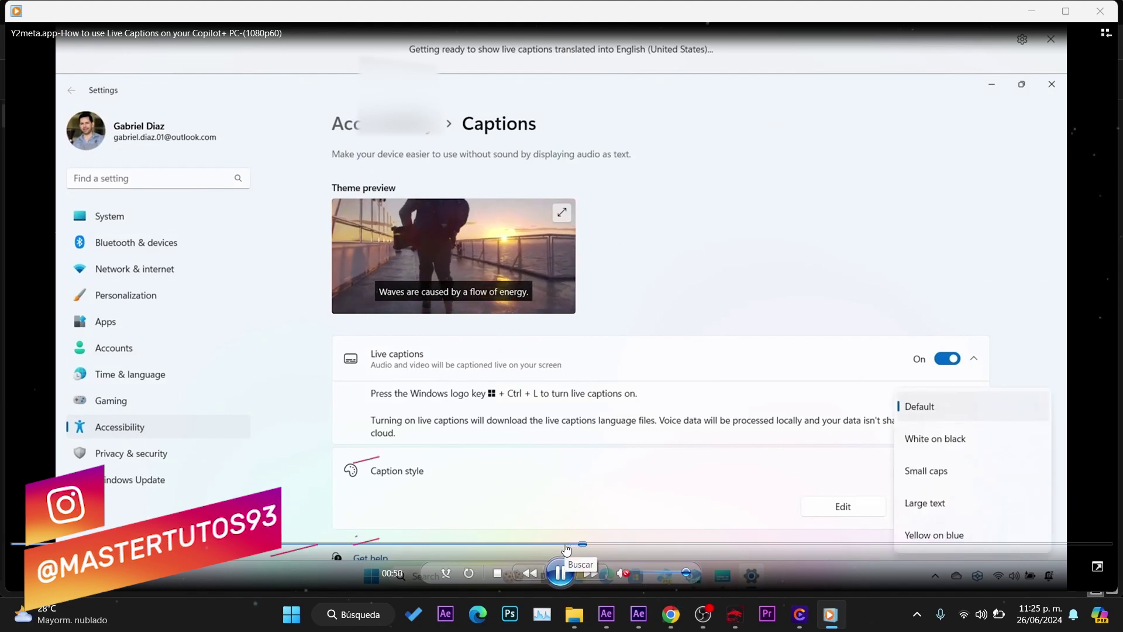
click(797, 543)
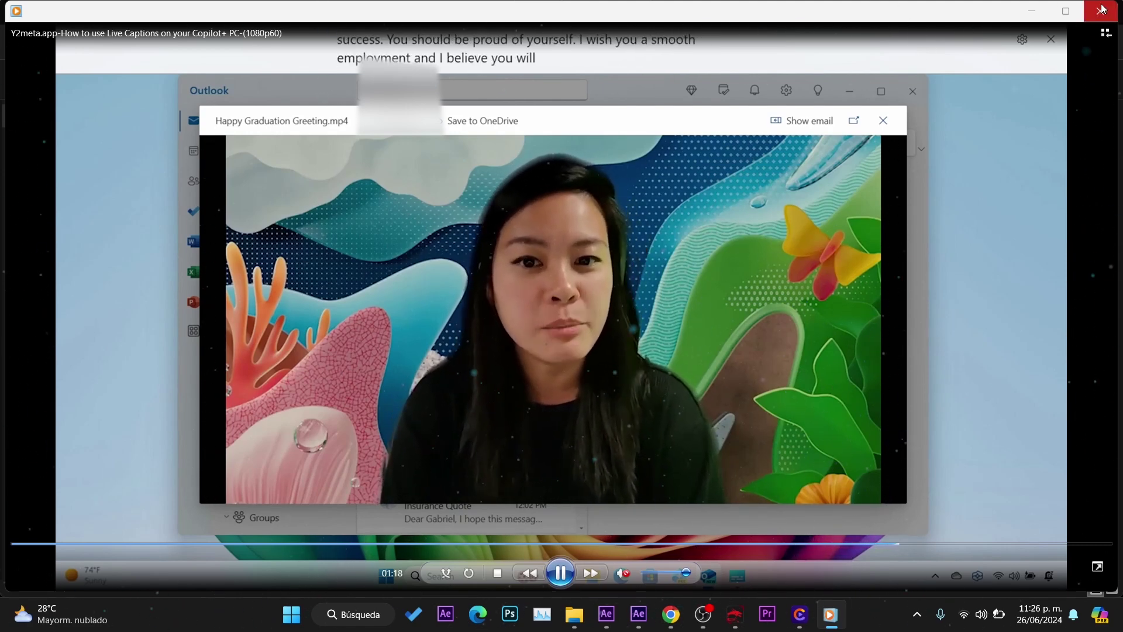
key(alt+F4)
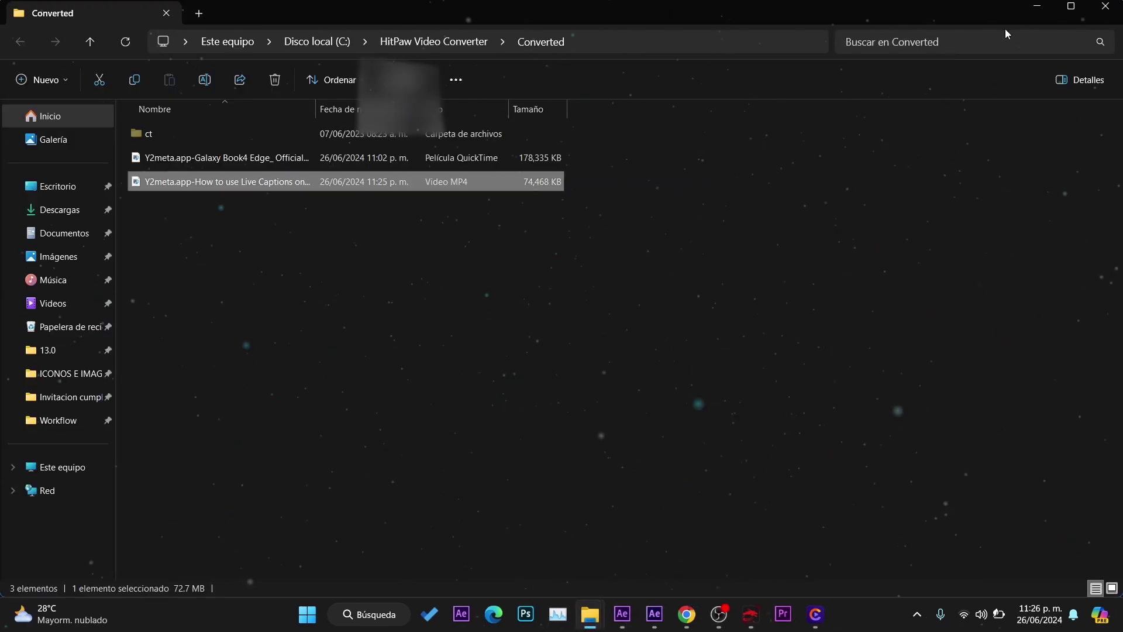
click(1104, 7)
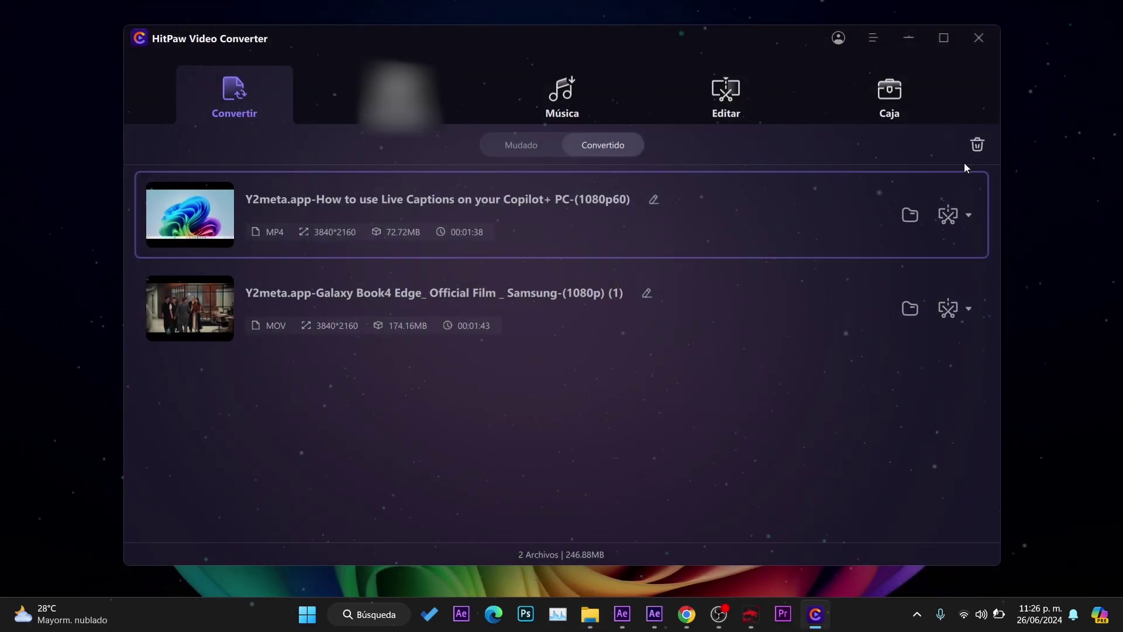
Step: Add the "descubierto x la FBI" video to the conversion list and convert it to MKV at HD 1080P
click(516, 147)
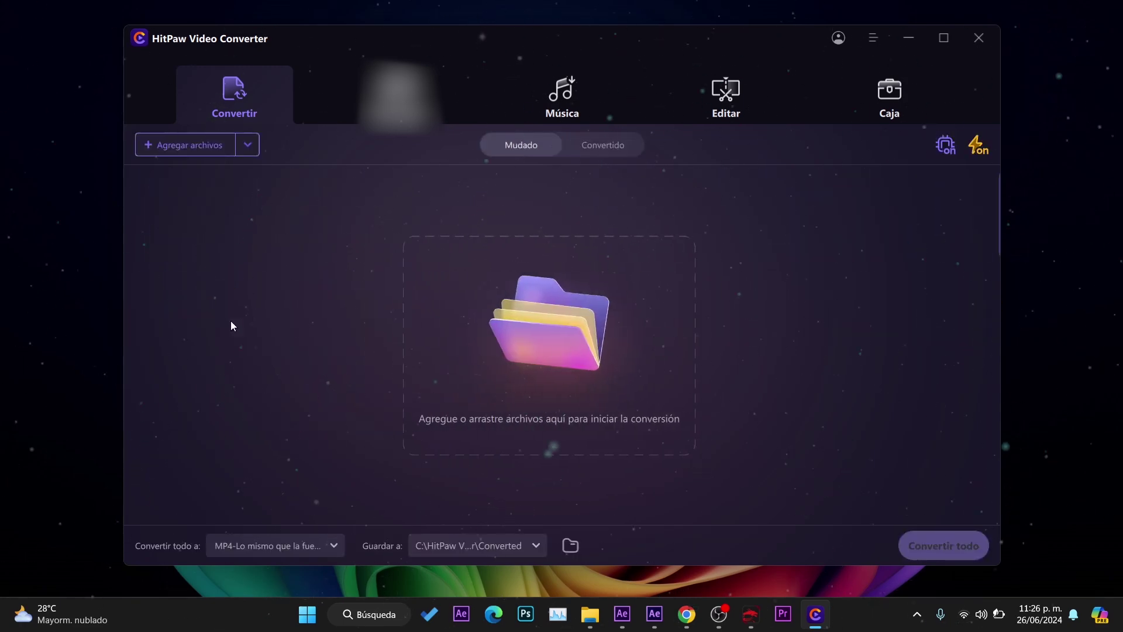
click(180, 141)
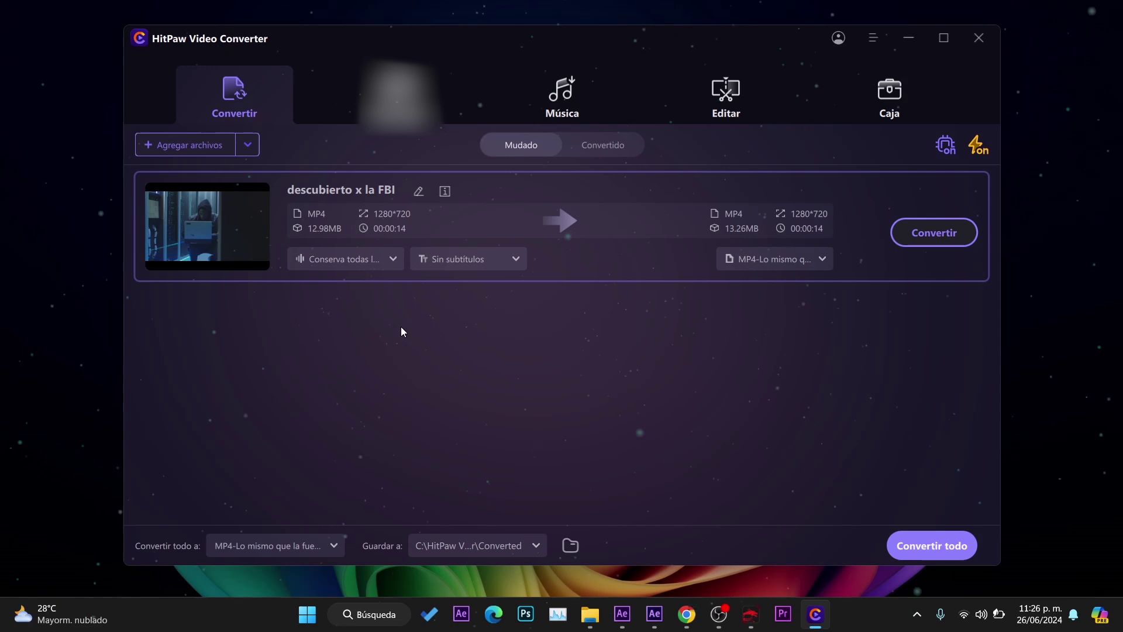
click(745, 254)
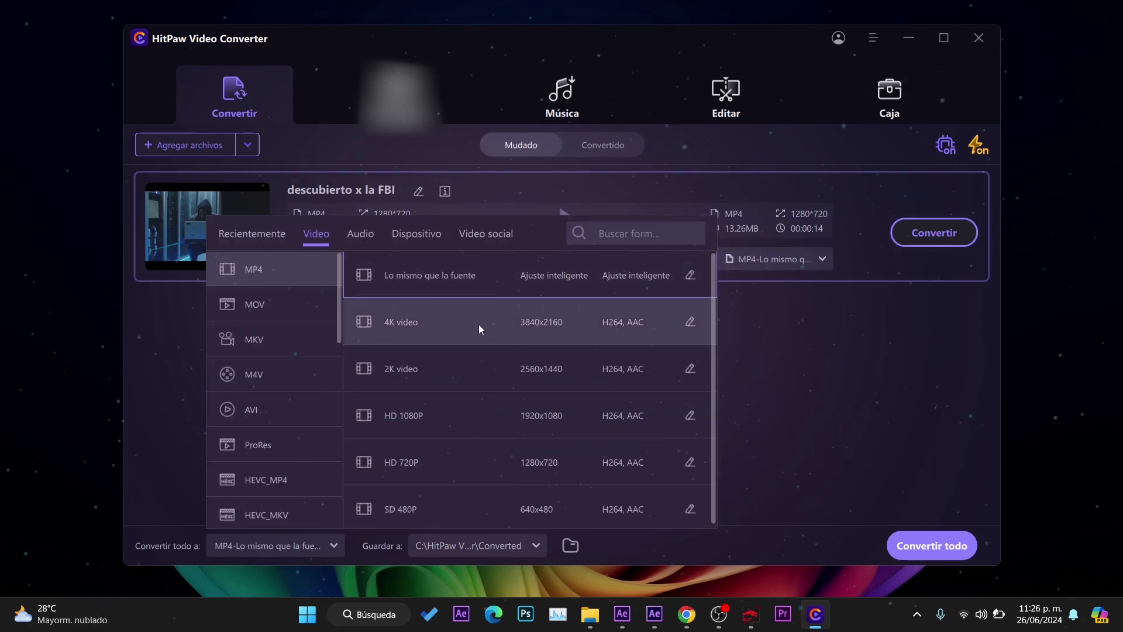
click(276, 336)
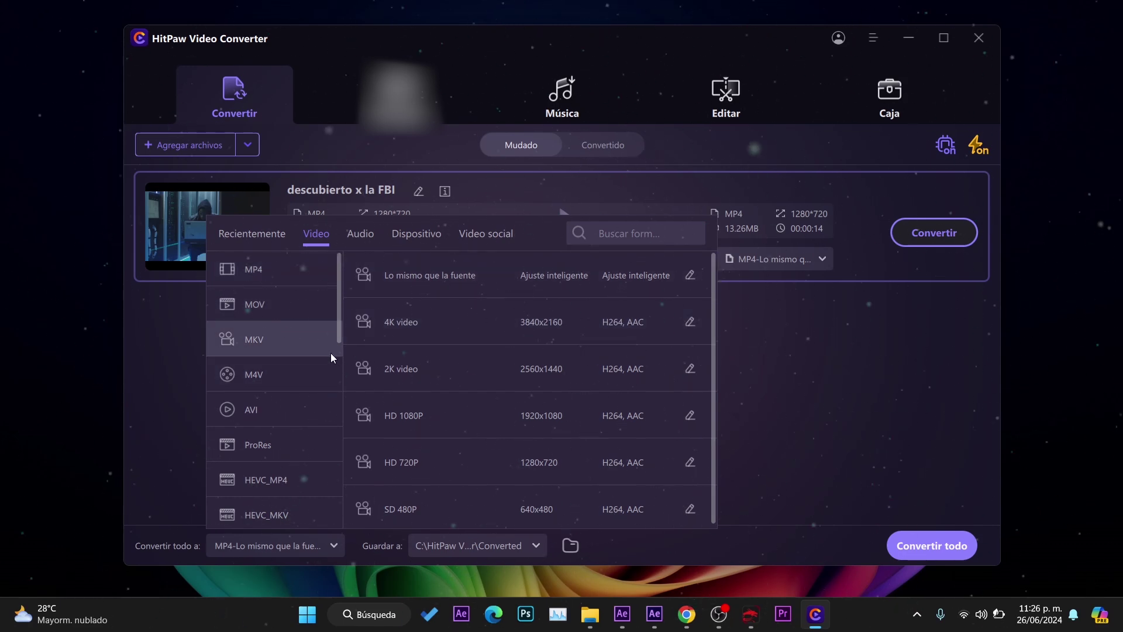
scroll(465, 351, down, 1)
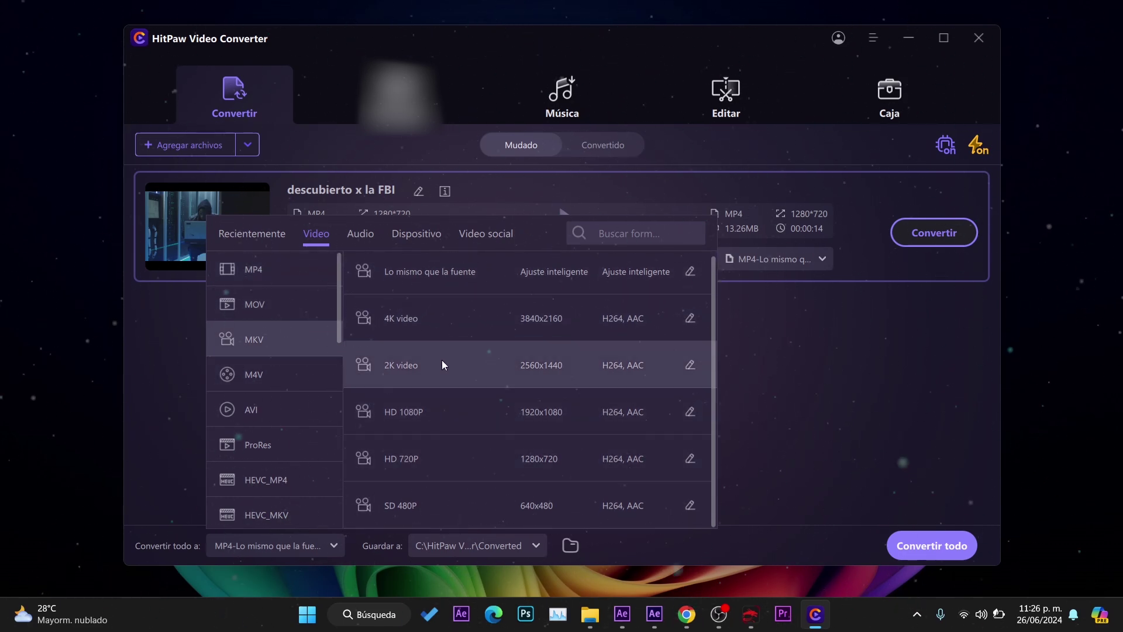
click(437, 413)
click(927, 237)
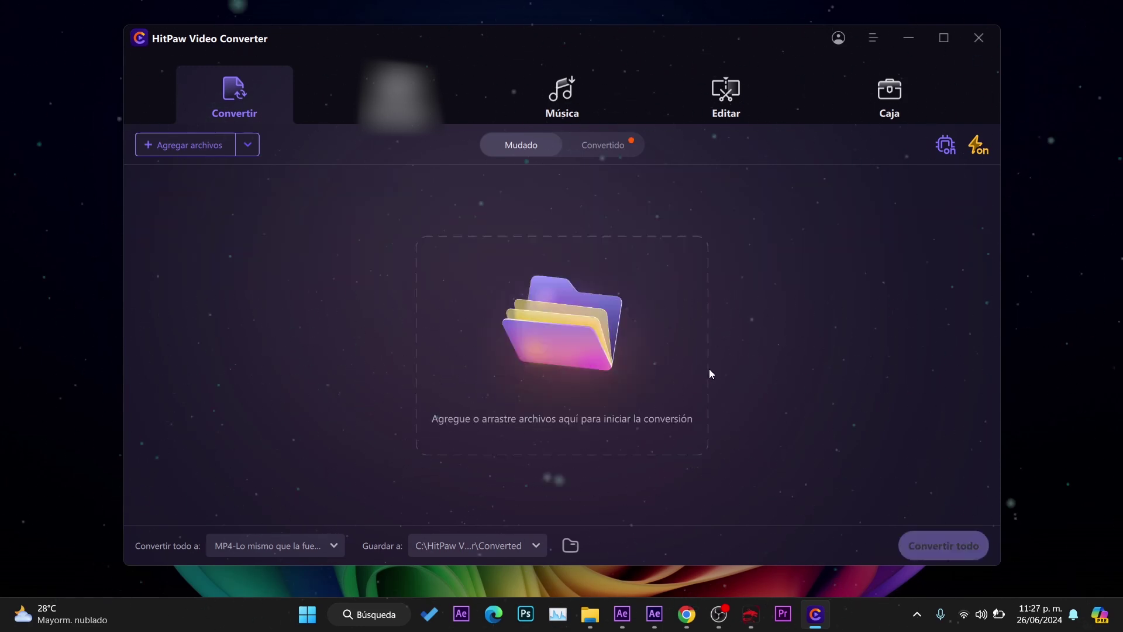
Step: Play the converted "descubierto x la FBI" video from the list of converted files and close the player
click(602, 151)
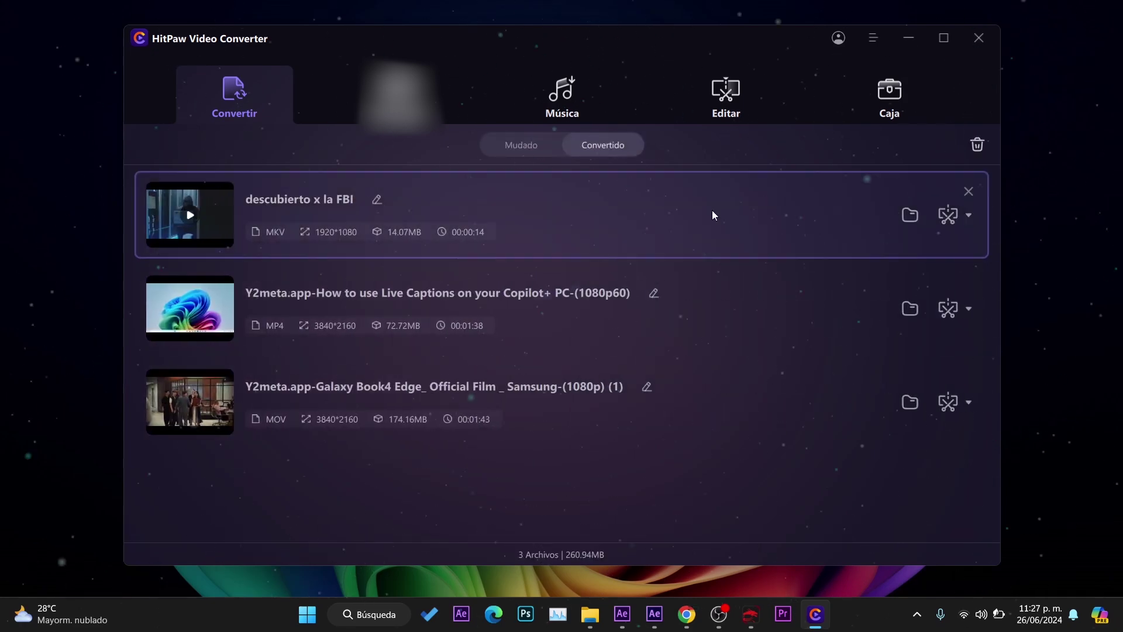
click(198, 213)
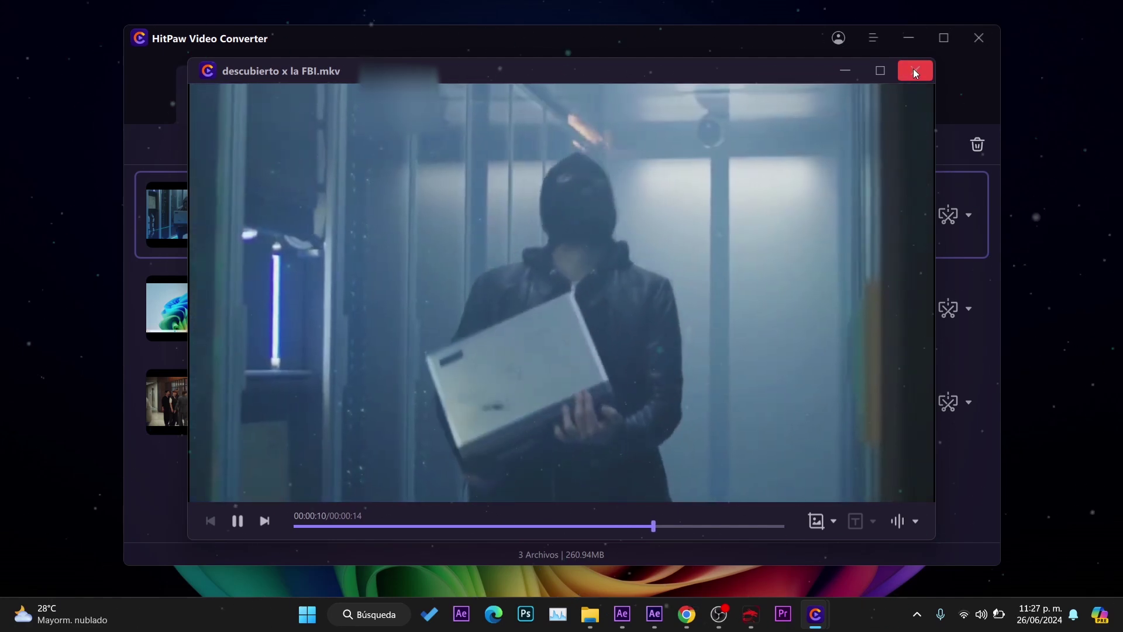
click(915, 68)
mouse_move(759, 216)
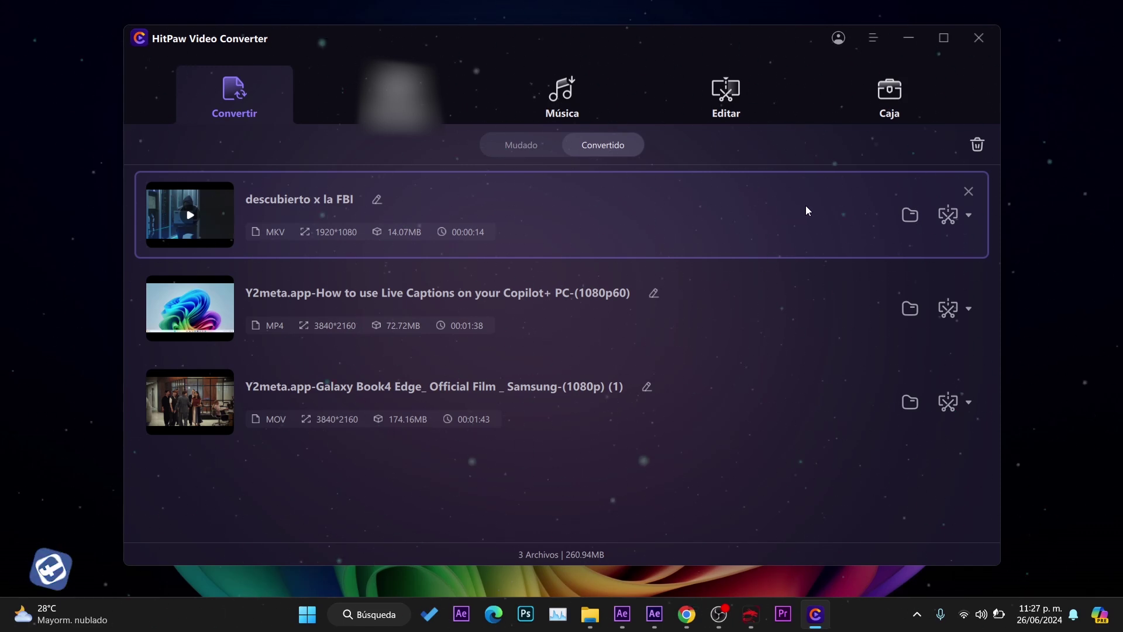
Step: Load the "Nuevo Power Bank 2024" video from the 13.0 folder into the Video/Image Compressor and set the quality to Bajo
click(893, 104)
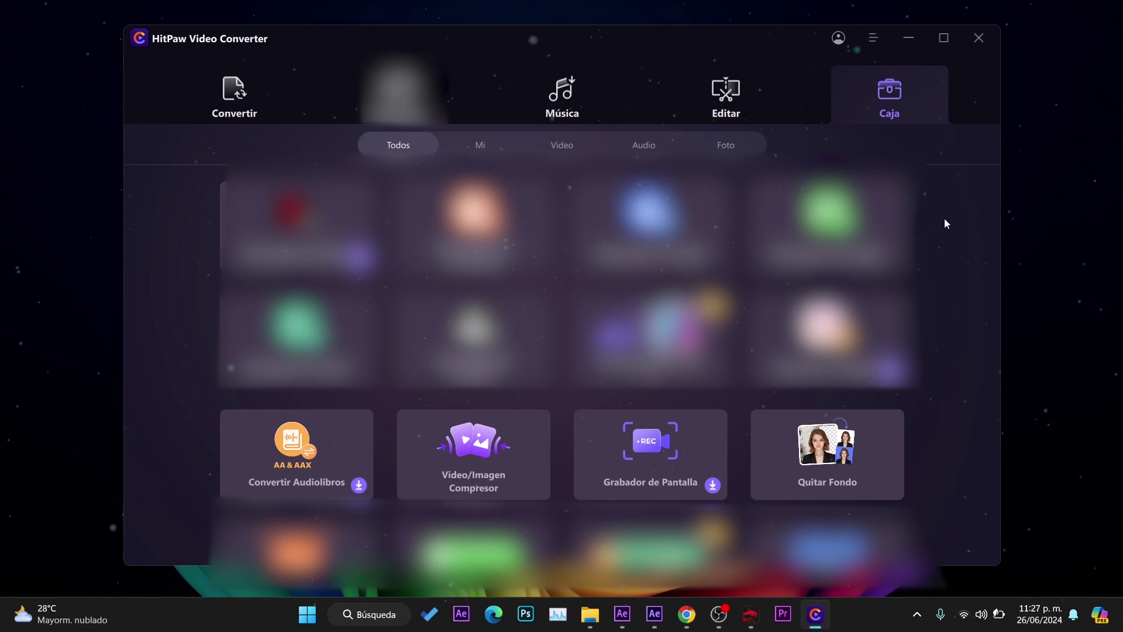
click(493, 460)
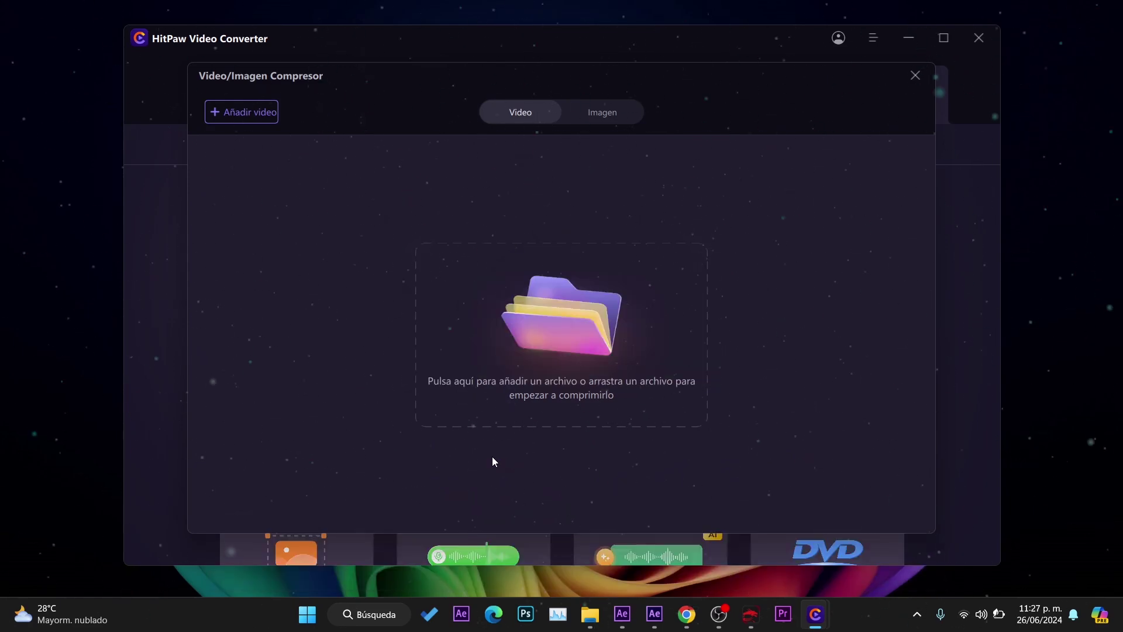
click(268, 111)
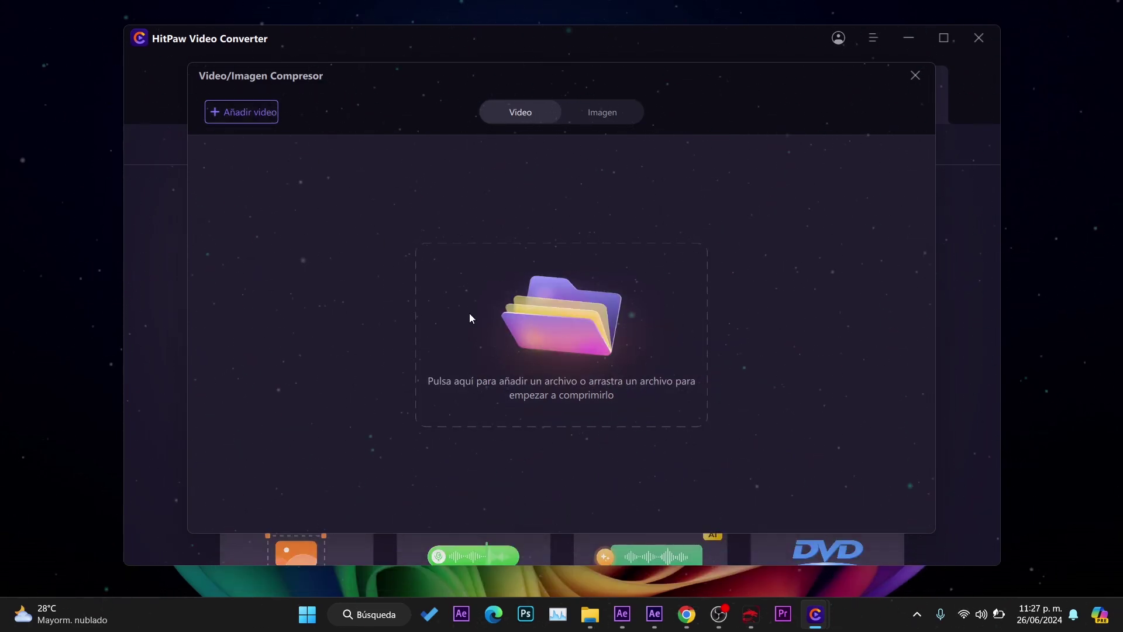
click(245, 255)
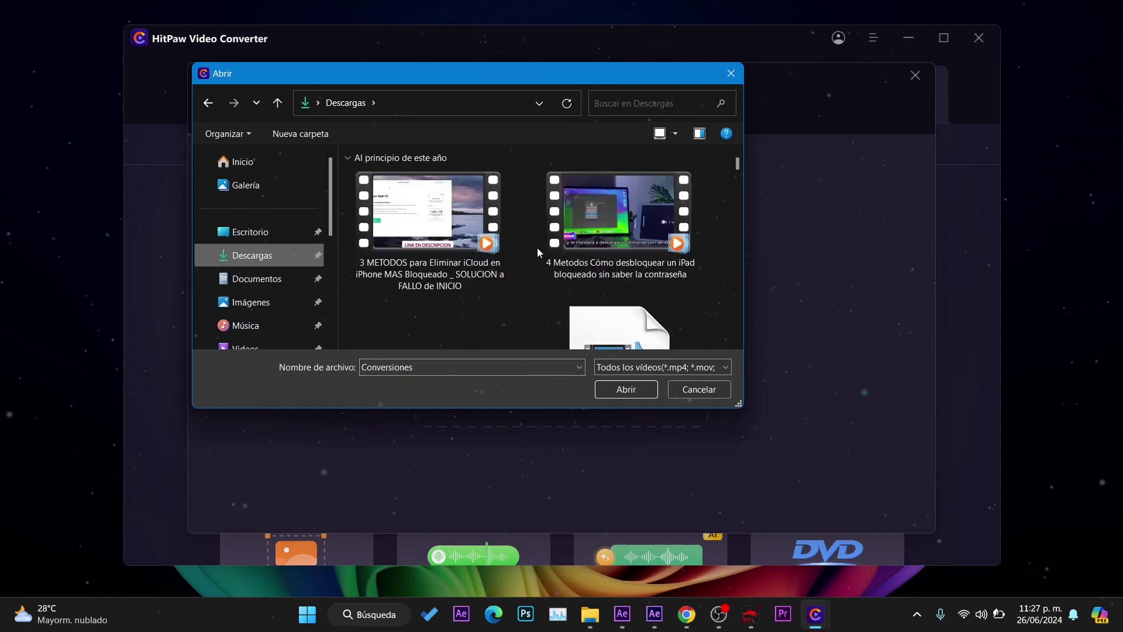
scroll(545, 251, up, 3)
scroll(278, 293, down, 5)
scroll(263, 299, up, 5)
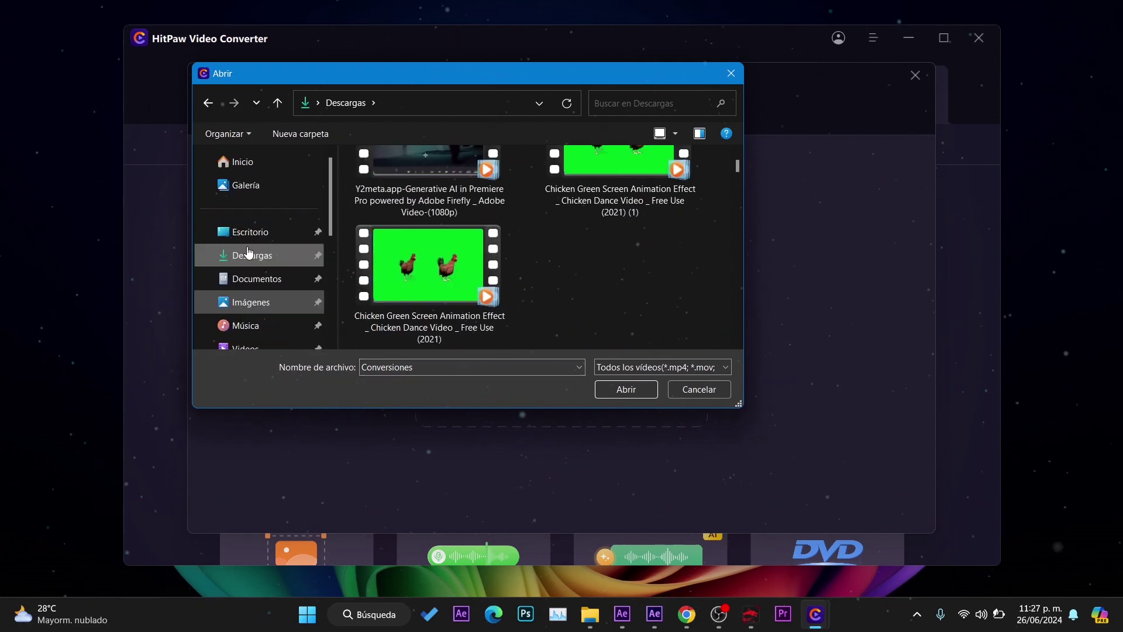
scroll(248, 314, down, 3)
click(245, 273)
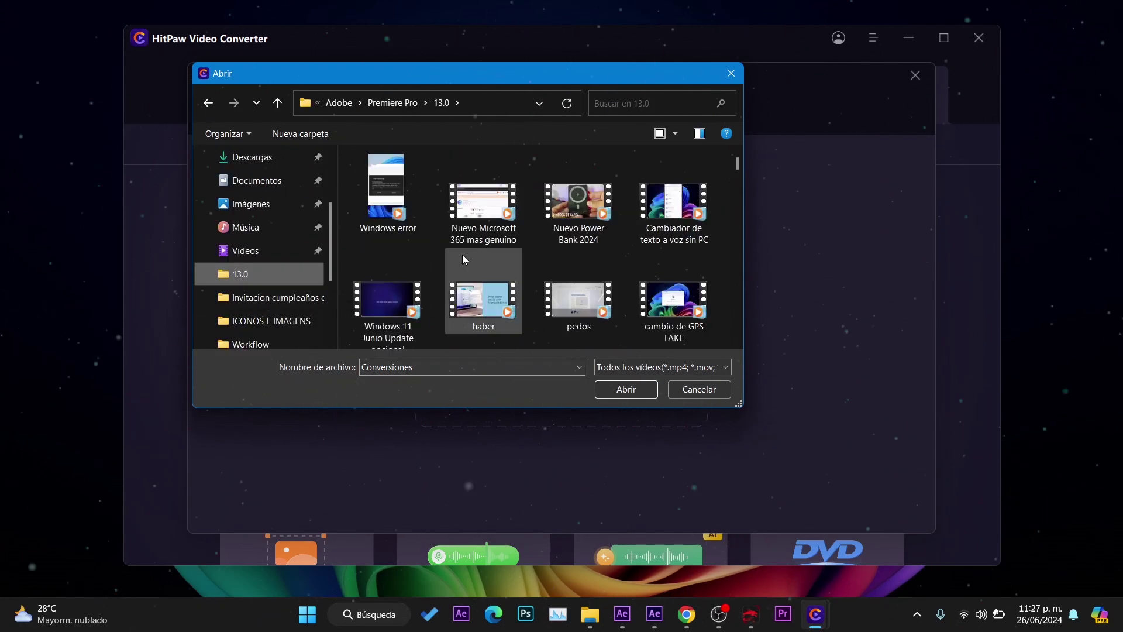
double_click(573, 198)
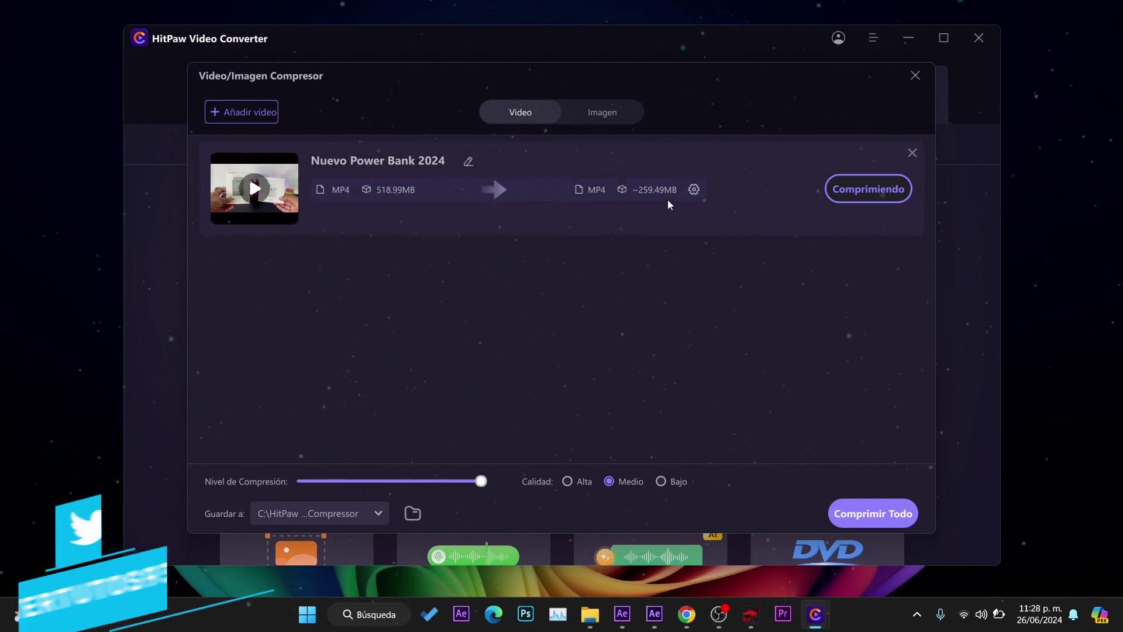
click(660, 481)
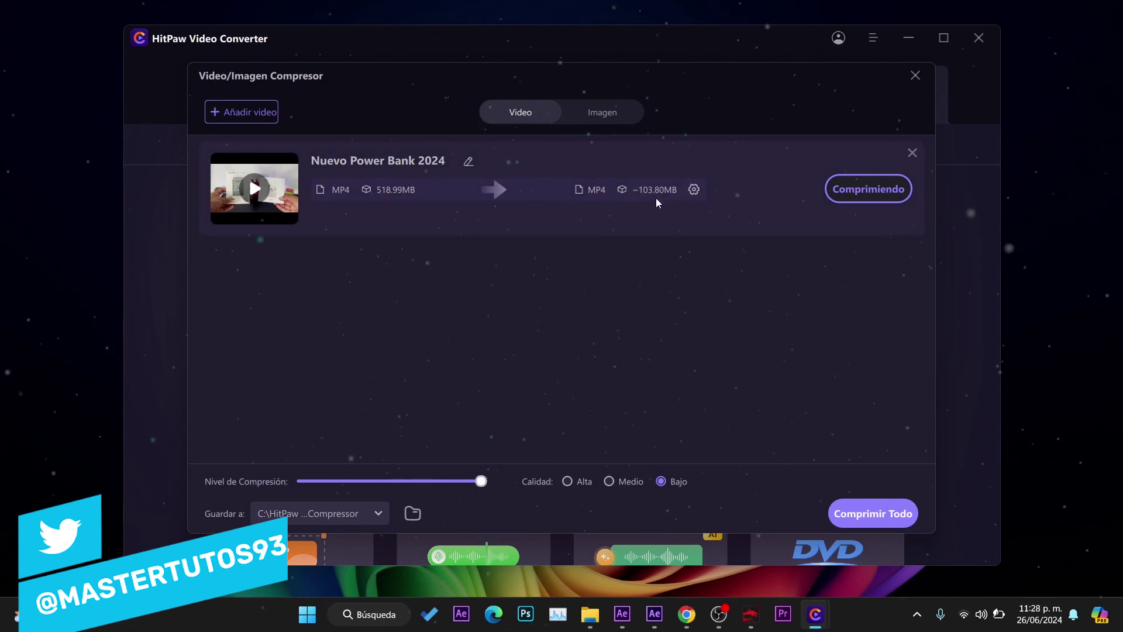
click(693, 189)
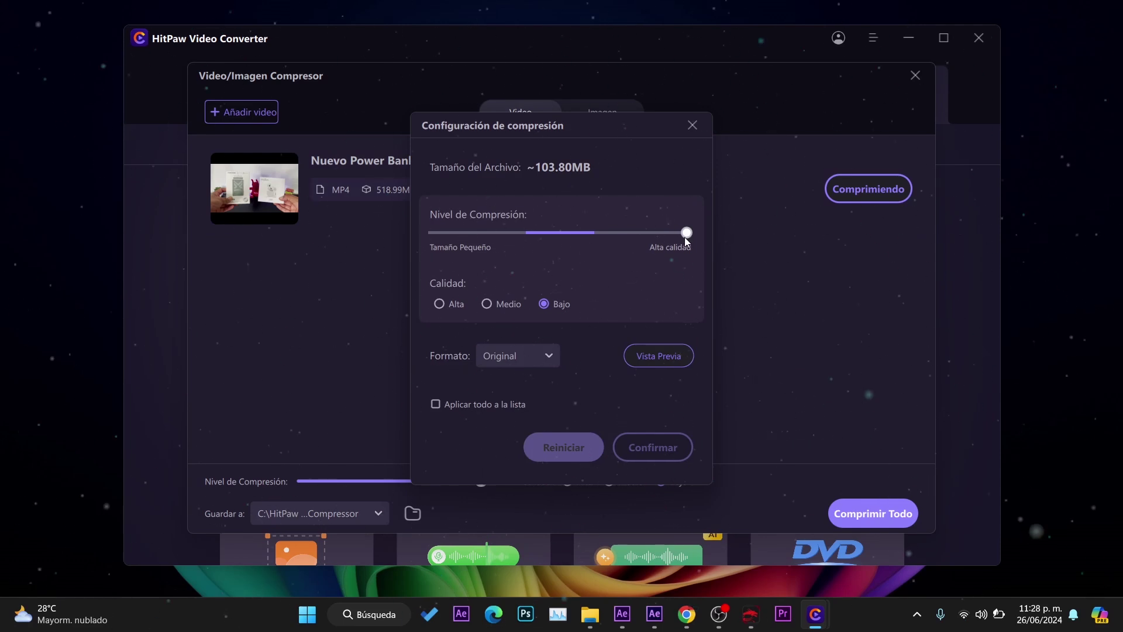
mouse_move(682, 233)
mouse_down()
mouse_move(410, 236)
mouse_move(686, 227)
mouse_up()
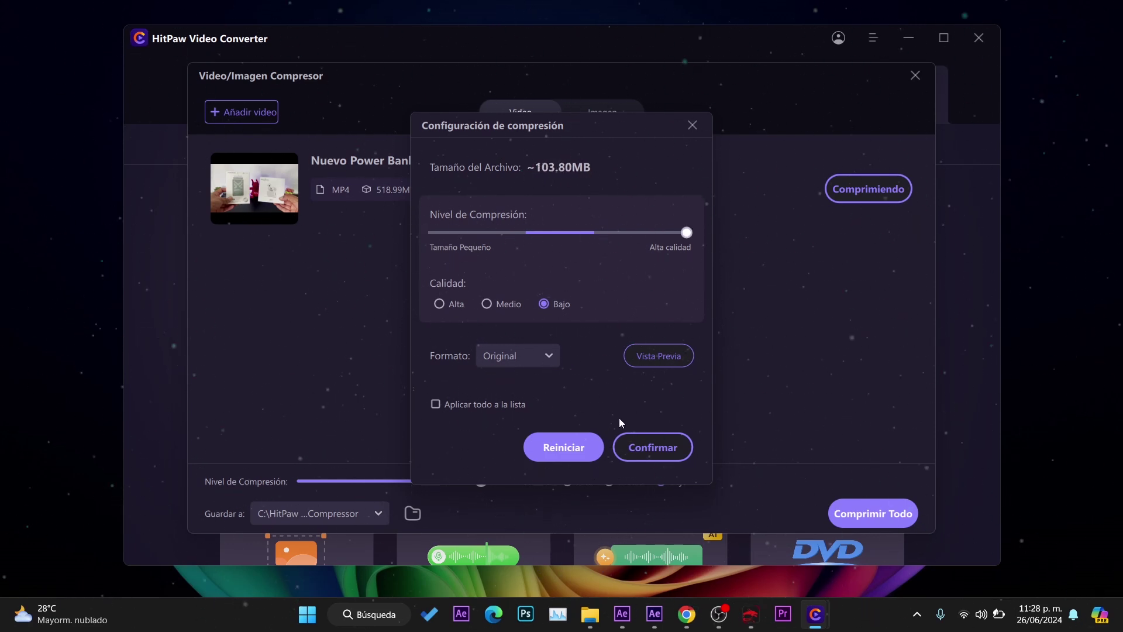
click(587, 444)
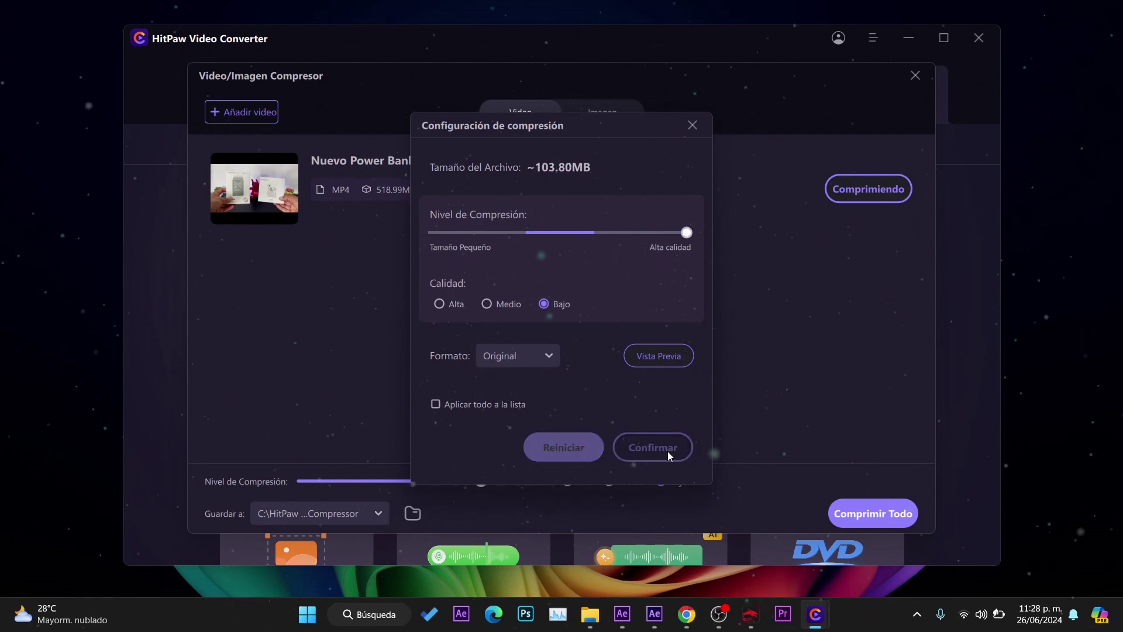
click(693, 127)
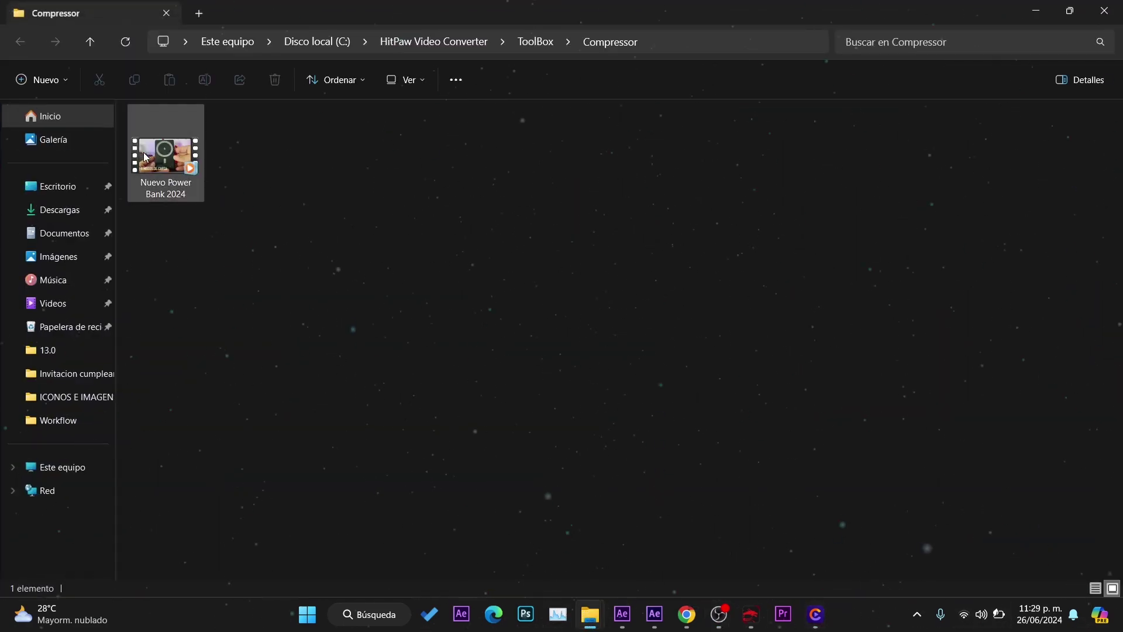
Step: Play the compressed "Nuevo Power Bank 2024" video from the Compressor folder, check its picture quality at full window size, and close the player
click(146, 157)
double_click(181, 159)
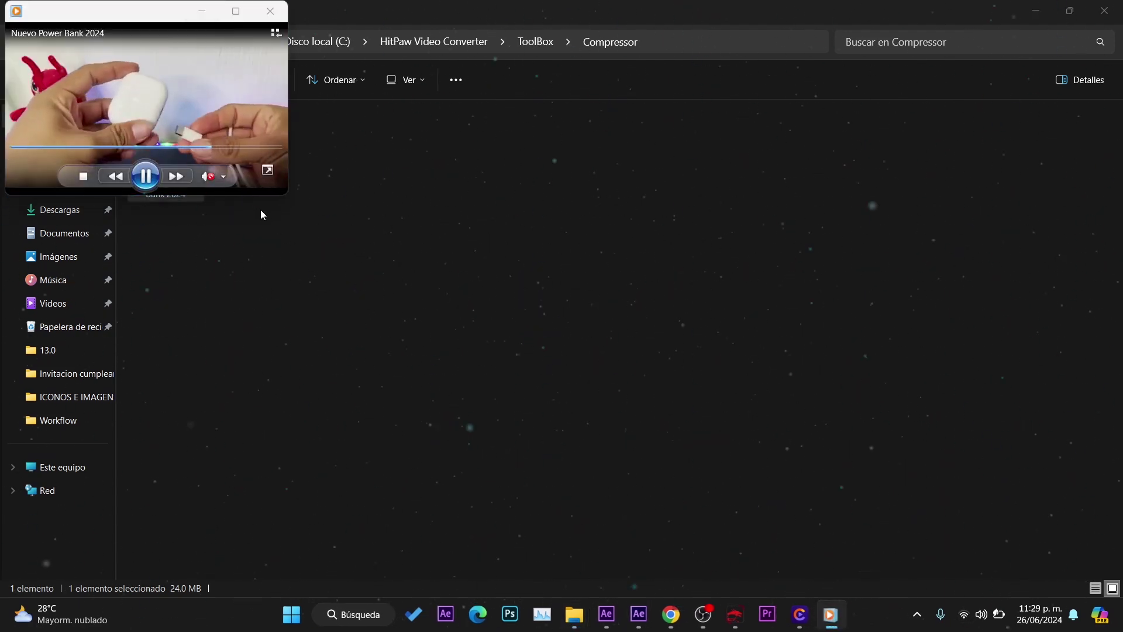
drag(260, 194, 367, 377)
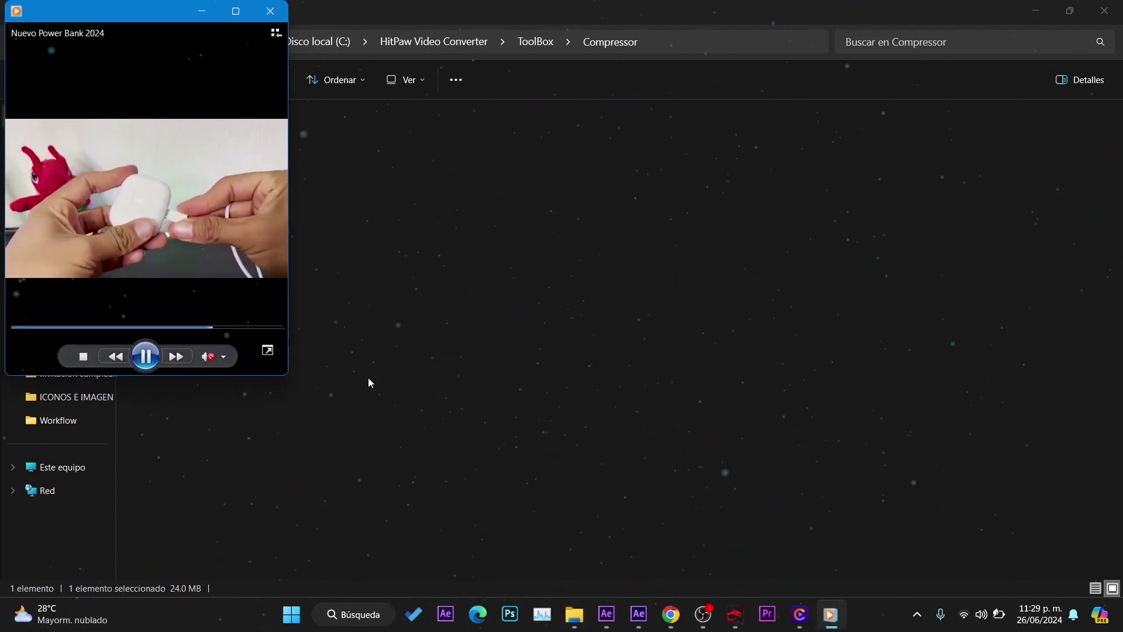
click(240, 10)
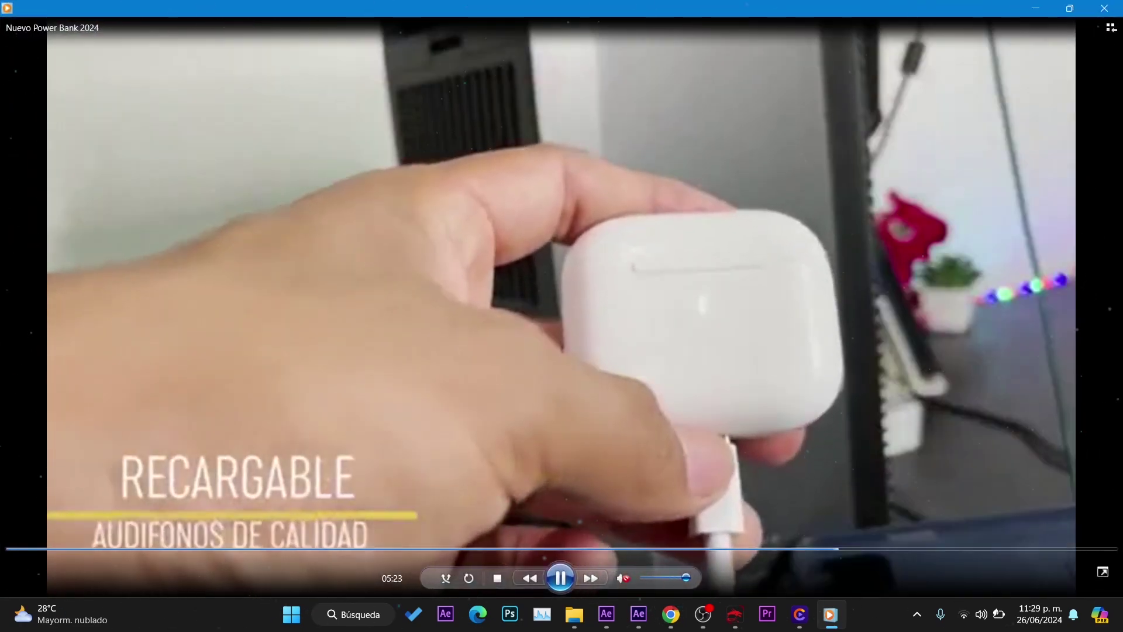
click(1105, 8)
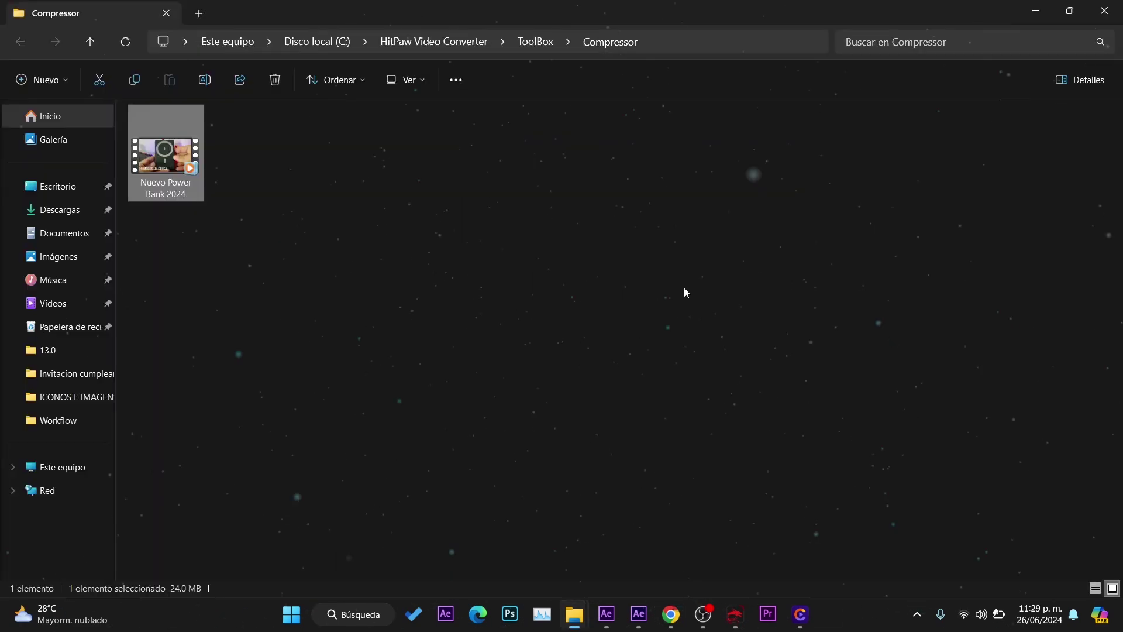